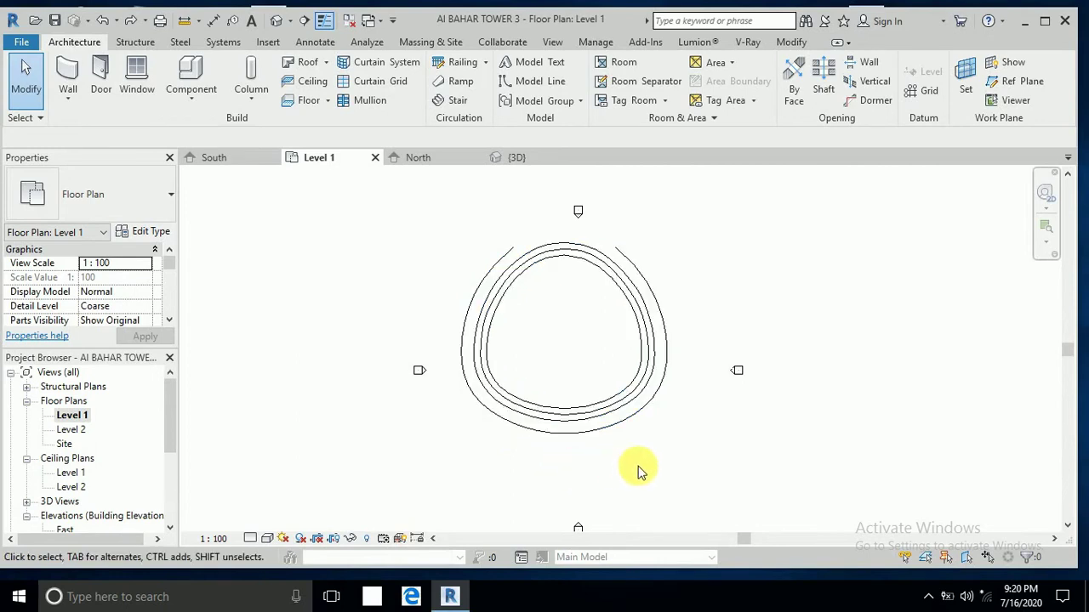
middle_click_drag(641, 464, 682, 455)
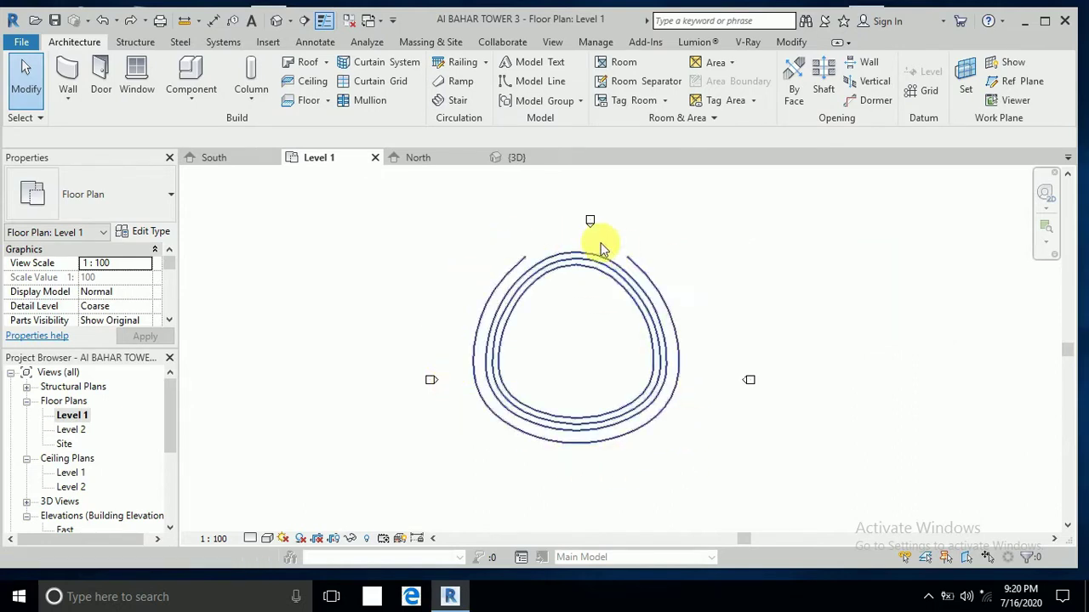
scroll(548, 252, "up", 1)
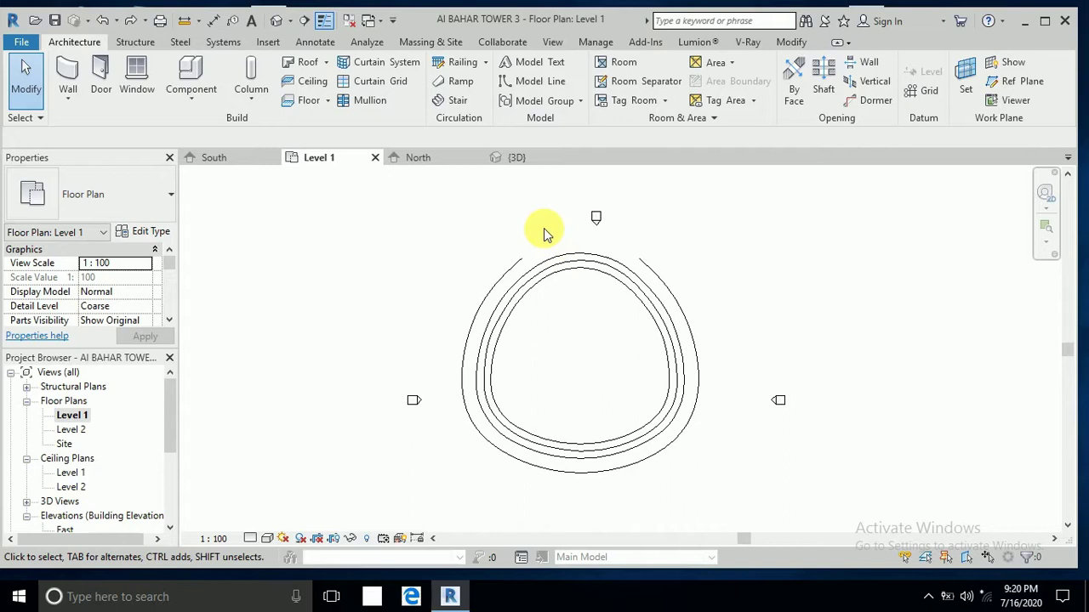
scroll(545, 229, "down", 1)
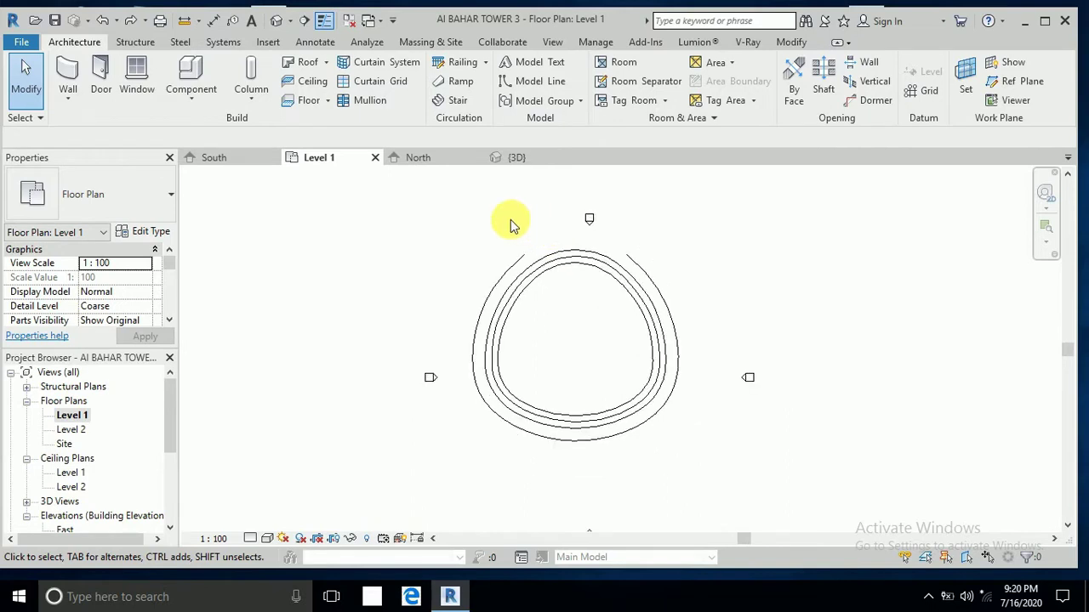
middle_click_drag(495, 231, 505, 221)
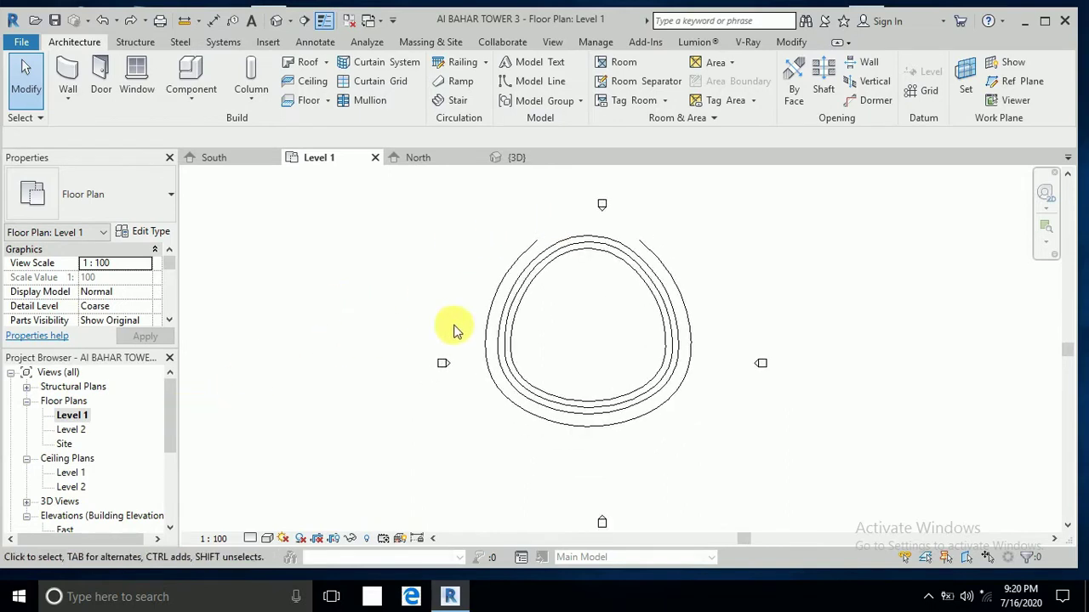
In the South elevation view, set the elevation of Level 2 to 80000.
left_click_drag(175, 417, 176, 433)
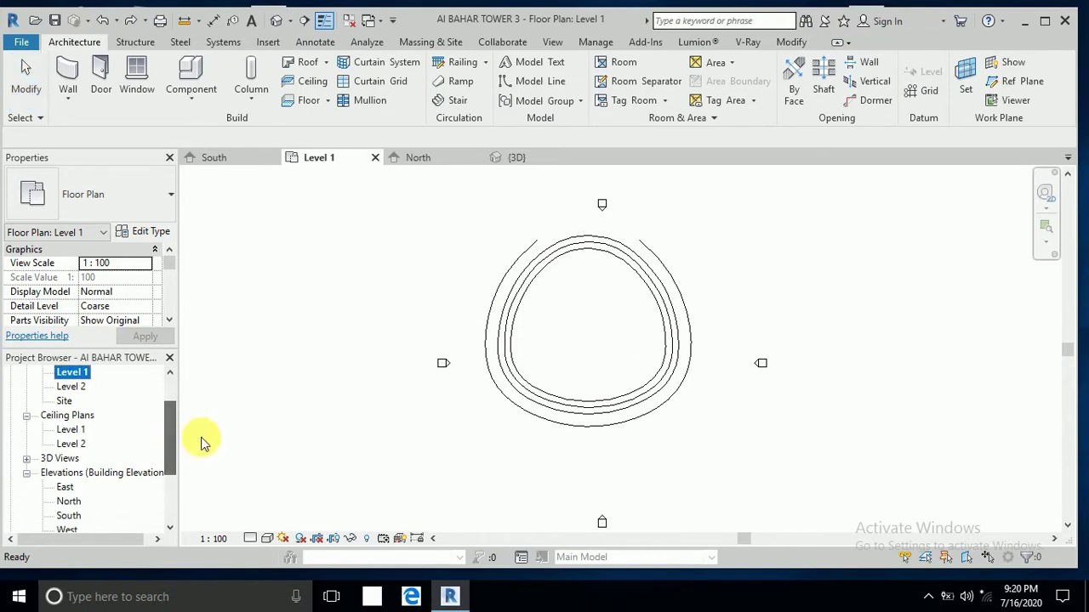
scroll(101, 474, "down", 1)
double_click(71, 487)
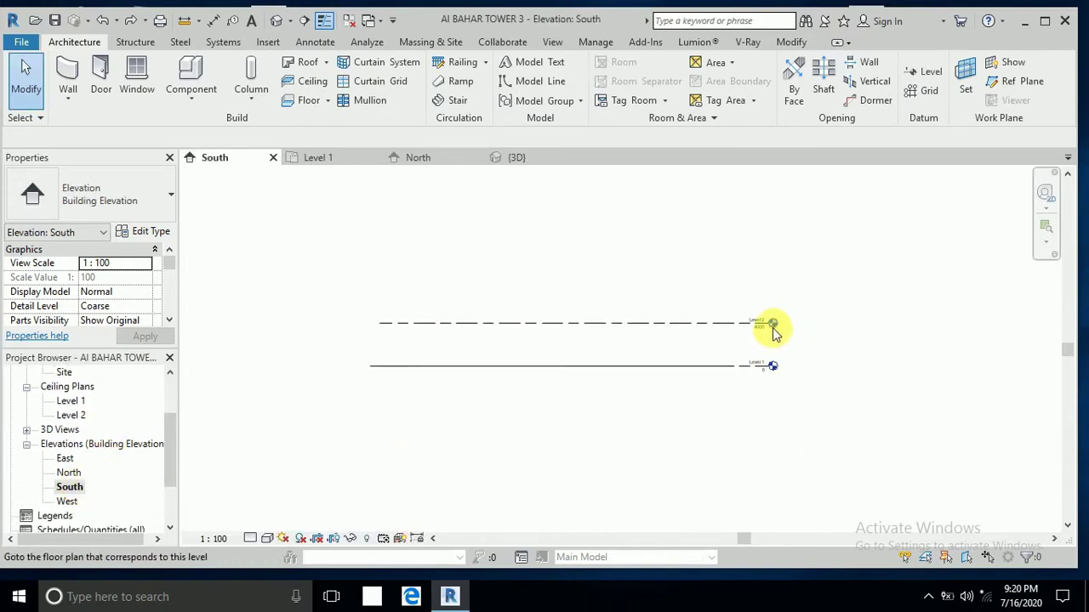
scroll(770, 328, "up", 1)
scroll(761, 349, "up", 1)
scroll(753, 341, "up", 2)
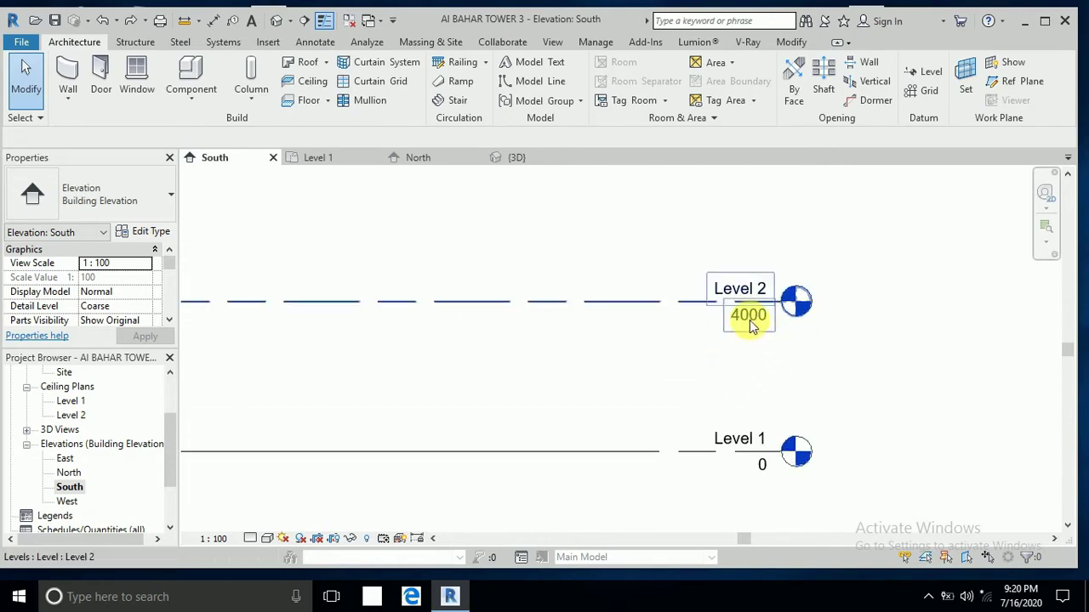
left_click(745, 324)
left_click(752, 323)
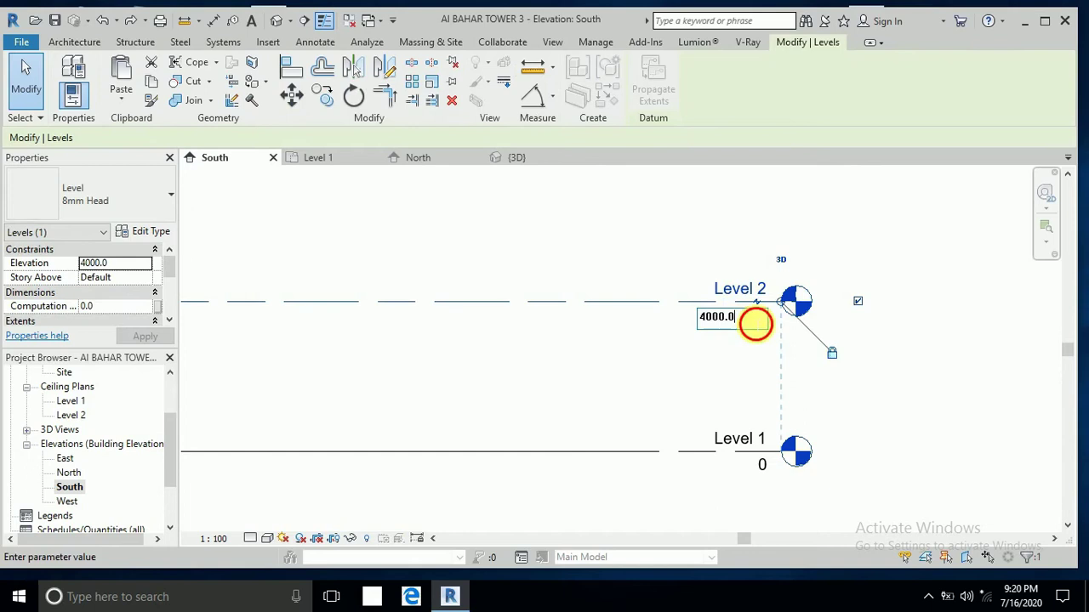
left_click_drag(755, 322, 702, 332)
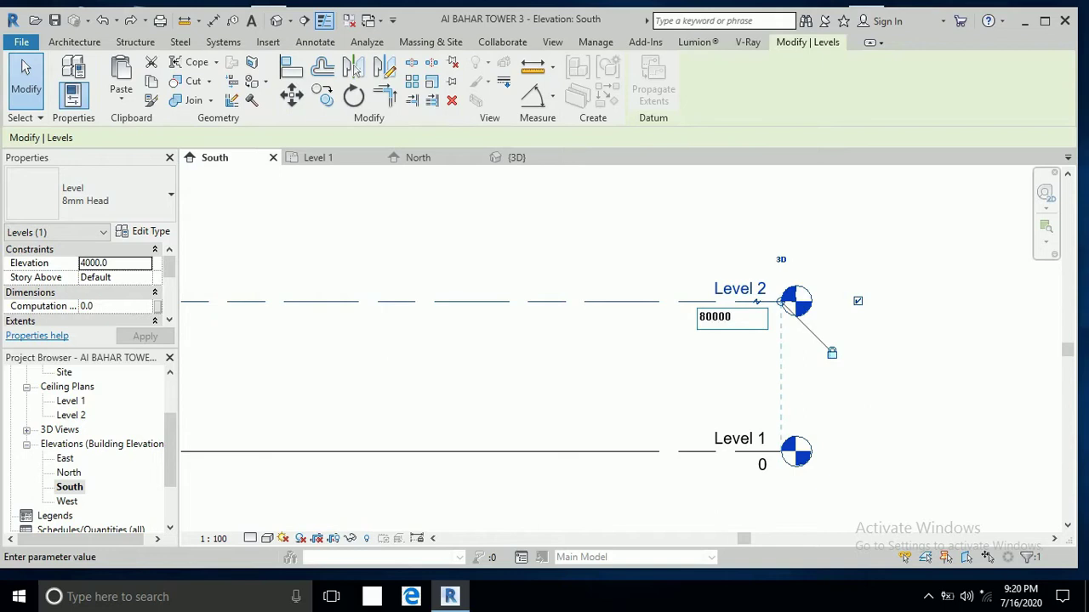
key("Return")
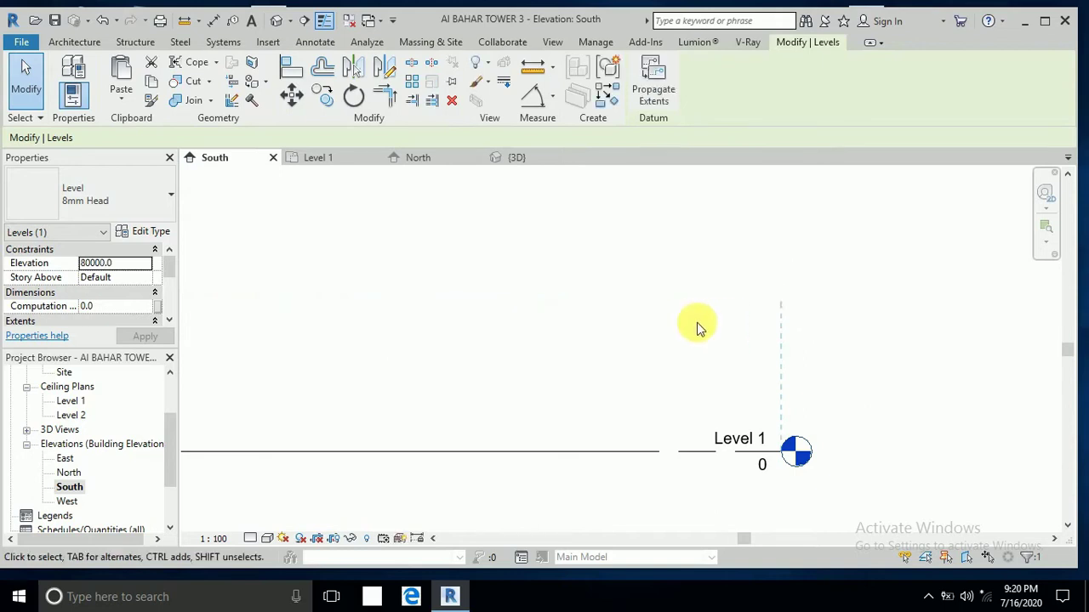
left_click(696, 322)
Add a new level above Level 2 by picking its line with an offset of 80000.
scroll(642, 361, "down", 5)
middle_click_drag(692, 296, 685, 434)
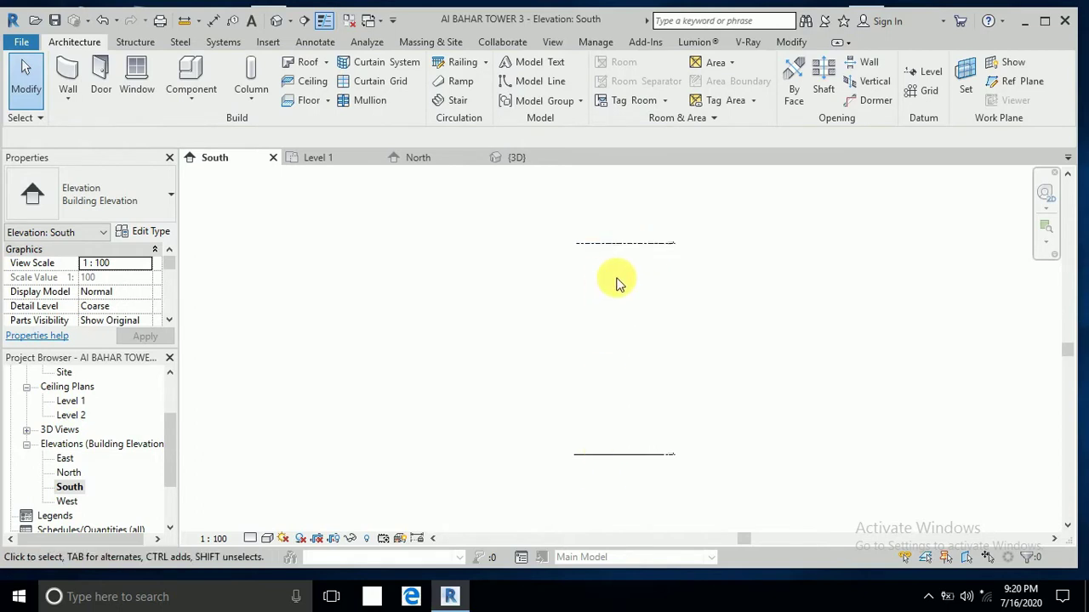
middle_click_drag(728, 196, 728, 267)
left_click(931, 75)
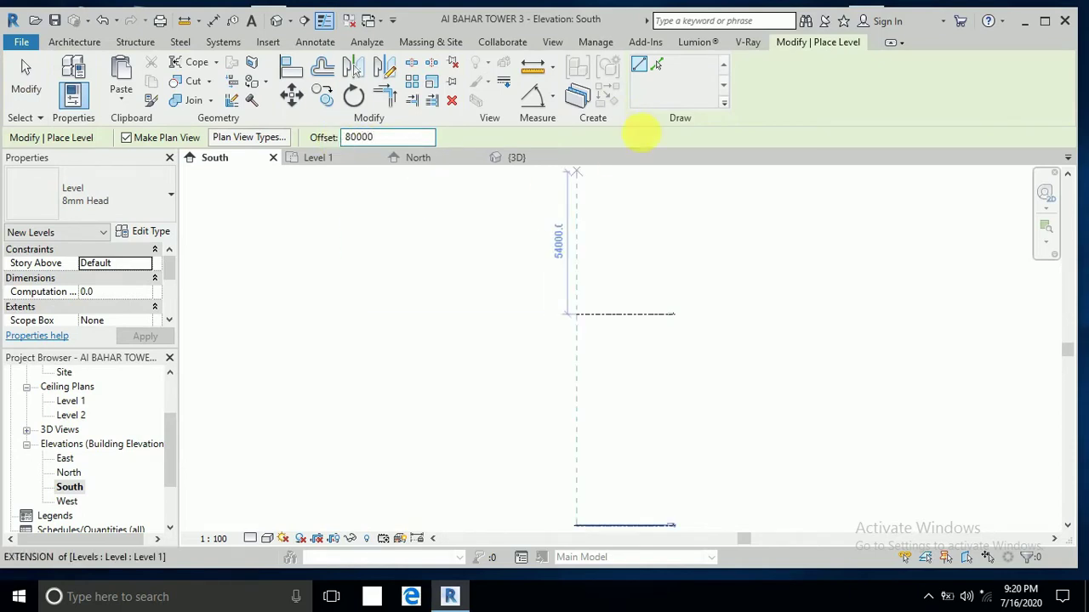
left_click(656, 68)
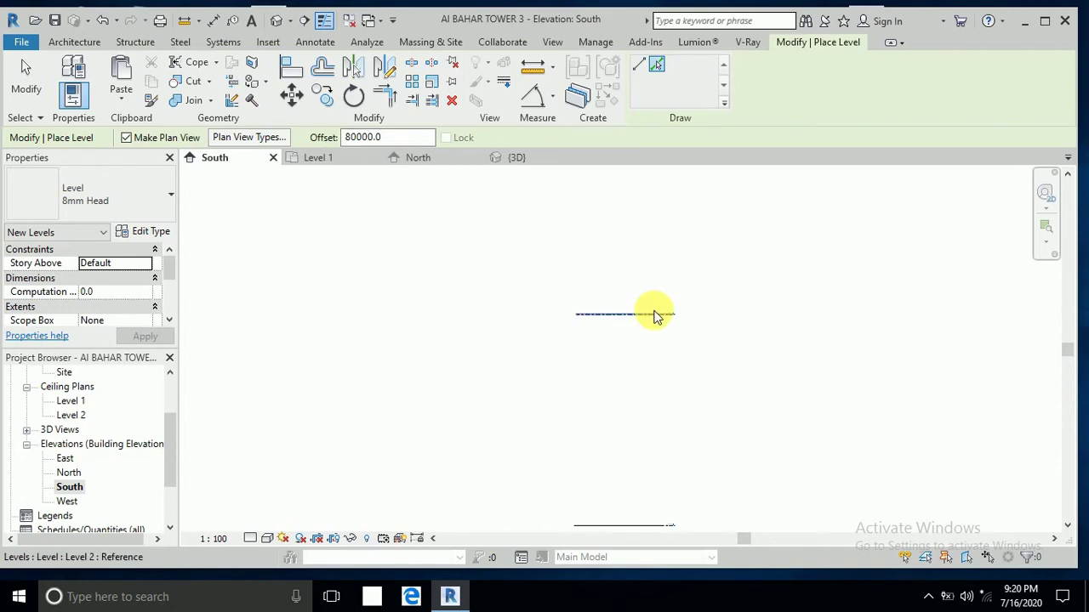
scroll(655, 315, "down", 2)
left_click(651, 313)
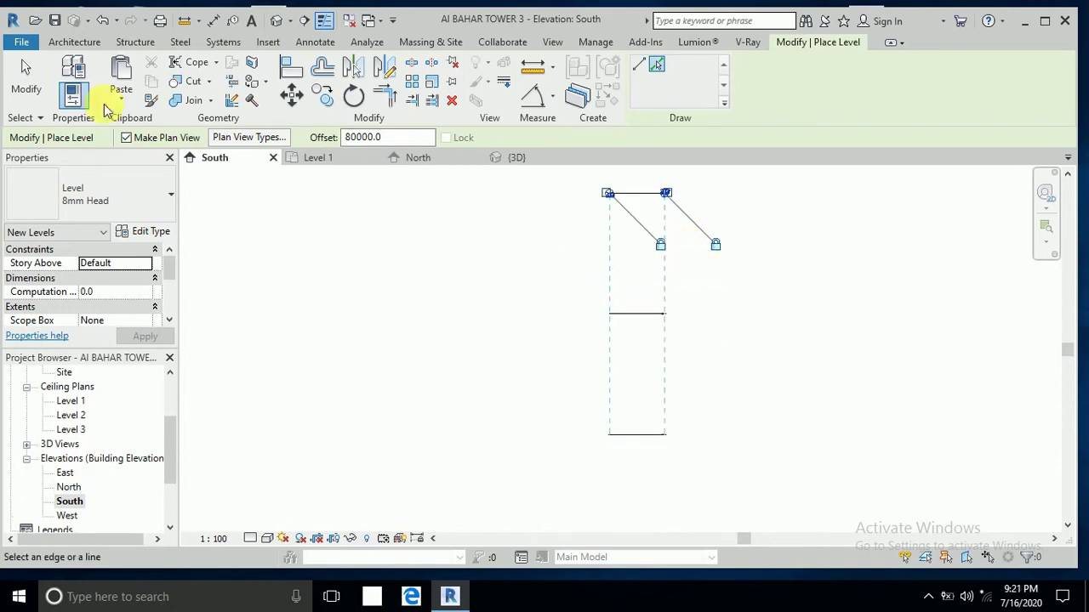
left_click(27, 78)
scroll(636, 436, "up", 1)
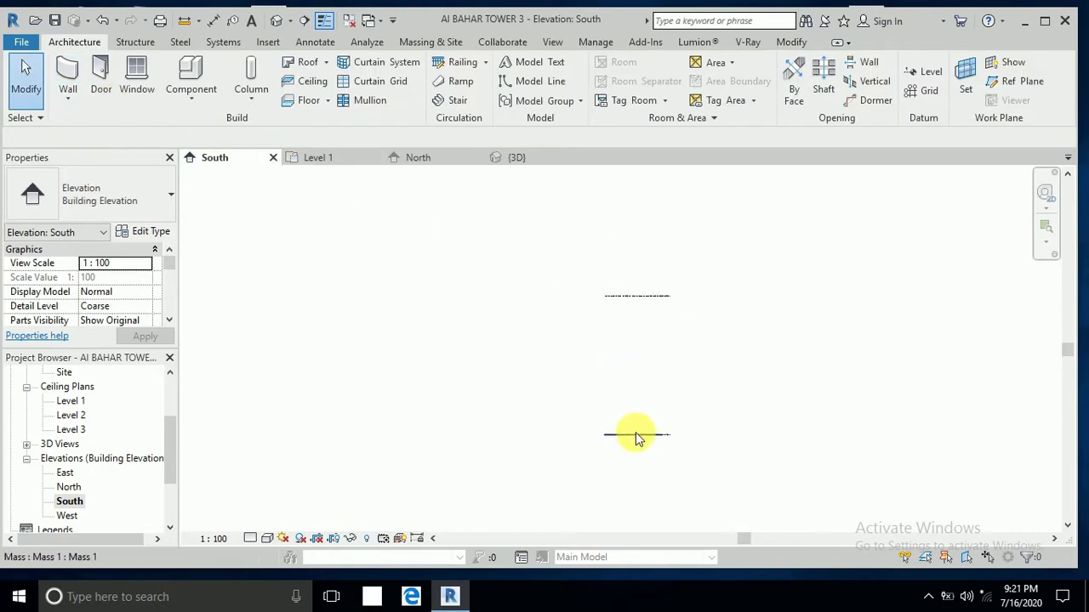
middle_click_drag(650, 369, 587, 472)
scroll(589, 455, "down", 1)
scroll(591, 459, "down", 1)
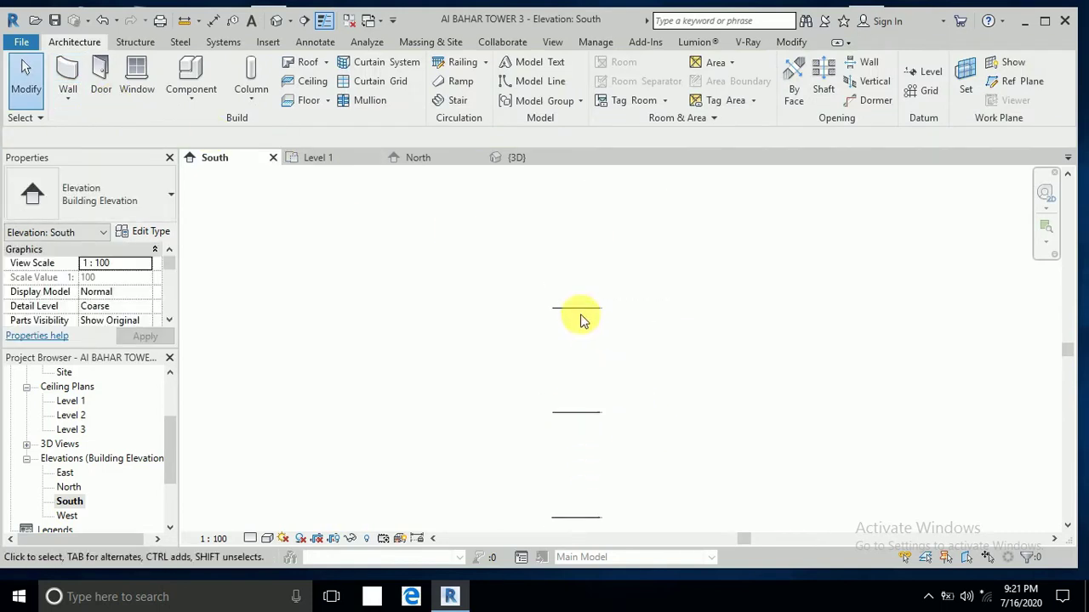
scroll(582, 314, "up", 1)
scroll(577, 312, "down", 1)
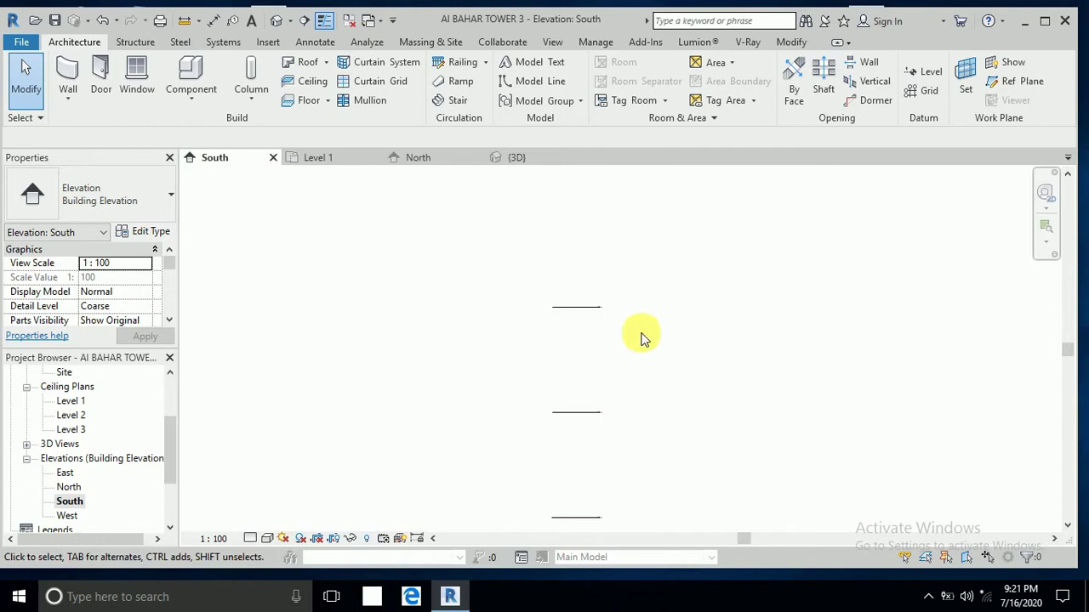
middle_click_drag(642, 336, 655, 304)
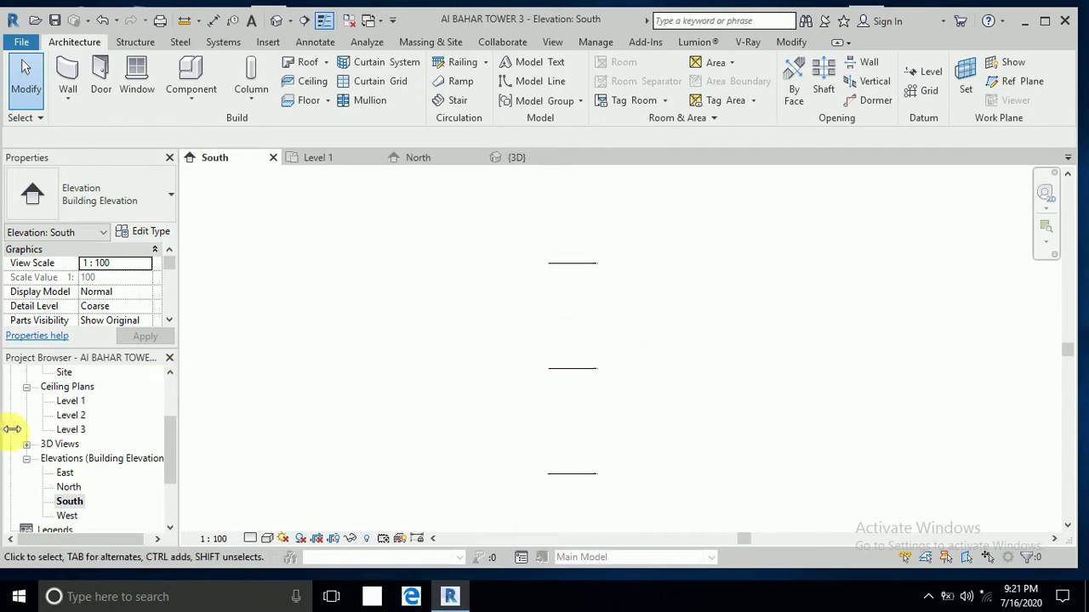
Return to the Level 1 floor plan and open the tower mass for in-place editing.
scroll(72, 430, "up", 2)
double_click(71, 415)
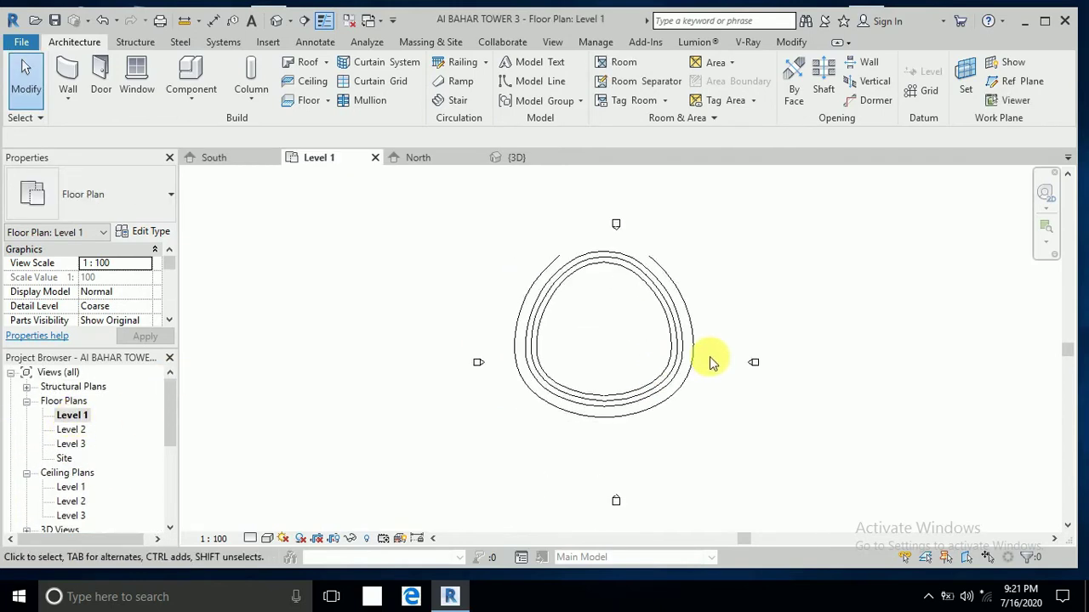
scroll(707, 357, "down", 2)
middle_click_drag(644, 329, 570, 320)
left_click(610, 300)
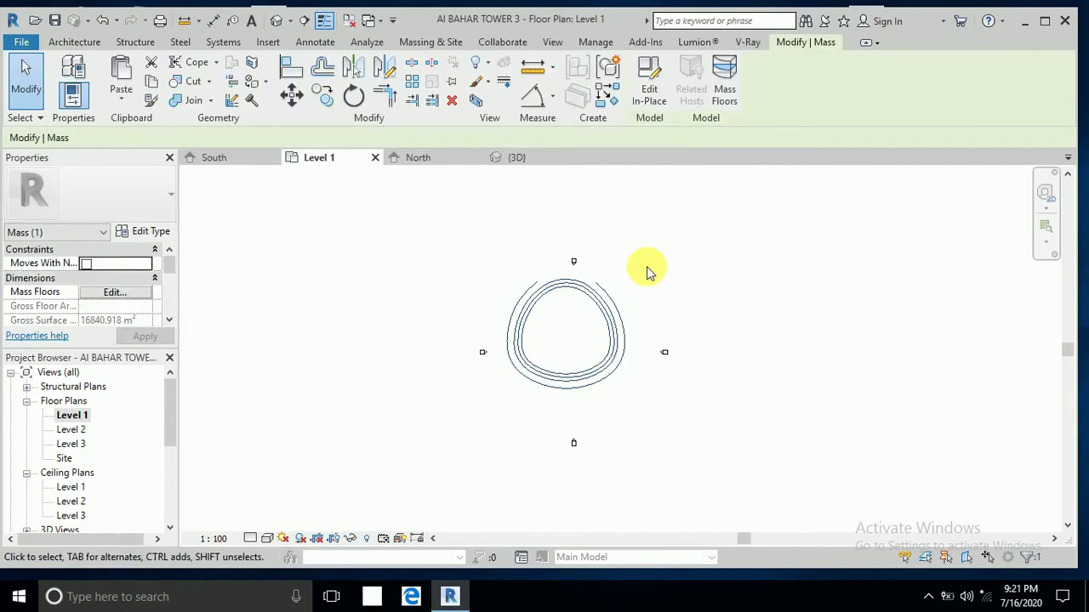
middle_click_drag(646, 269, 646, 281)
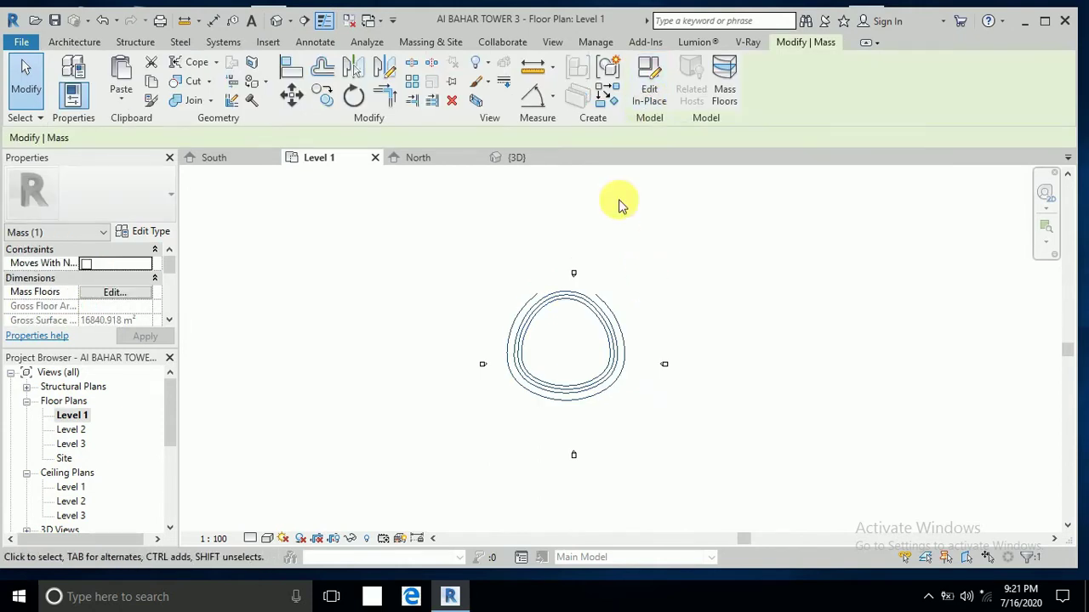
left_click(664, 100)
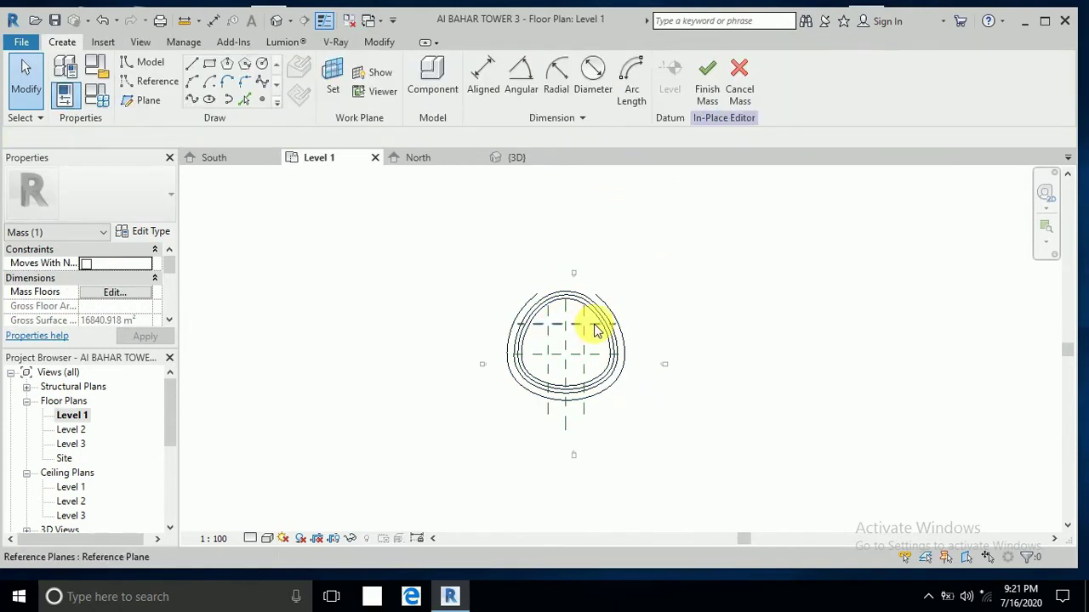
Copy all the mass profile curves and reference planes and paste them aligned to Level 2 and Level 3.
scroll(591, 315, "up", 3)
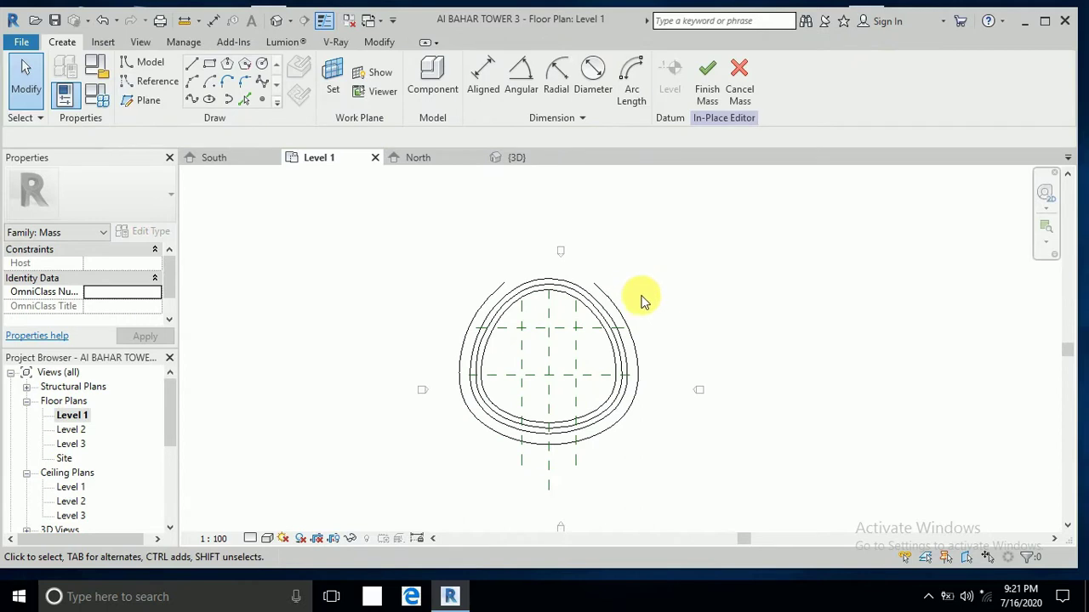
middle_click_drag(642, 299, 653, 314)
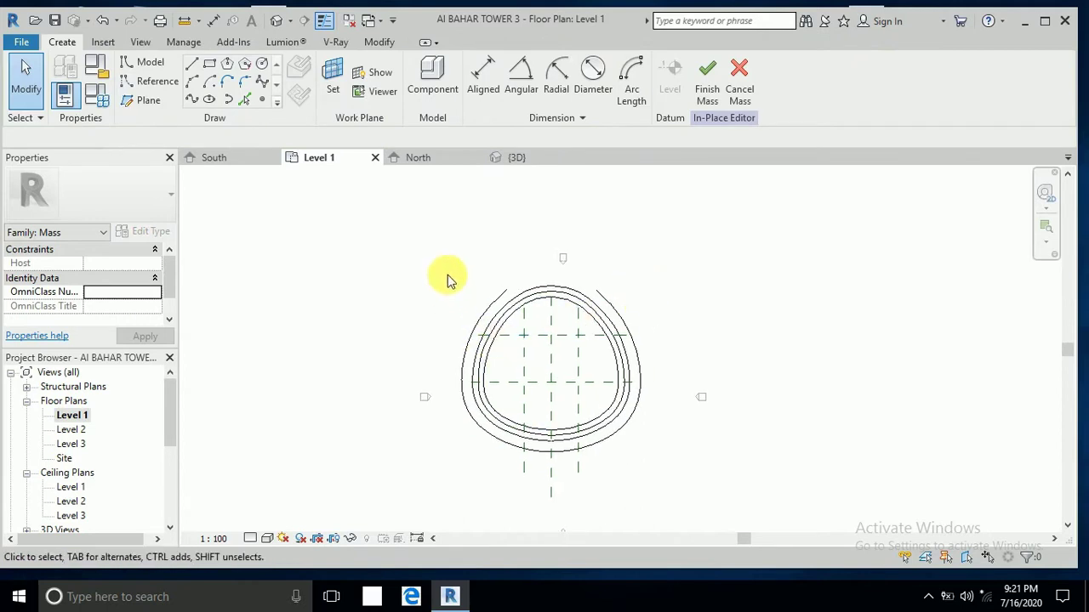
mouse_move(450, 280)
left_mouse_down()
mouse_move(587, 485)
mouse_move(642, 514)
left_mouse_up()
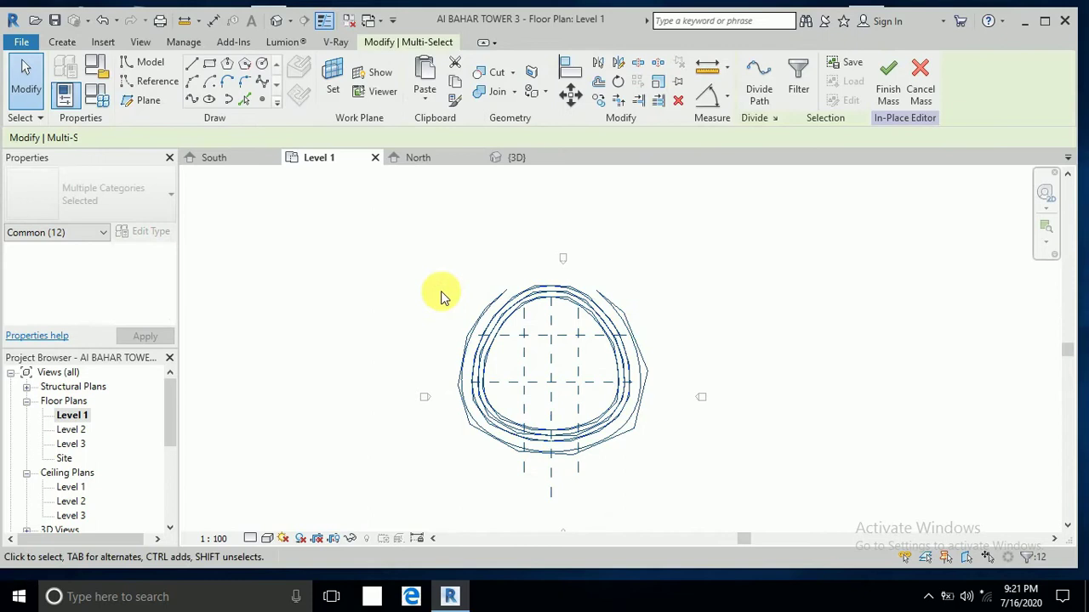
mouse_move(443, 267)
left_mouse_down()
mouse_move(510, 369)
mouse_move(663, 517)
mouse_move(666, 497)
left_mouse_up()
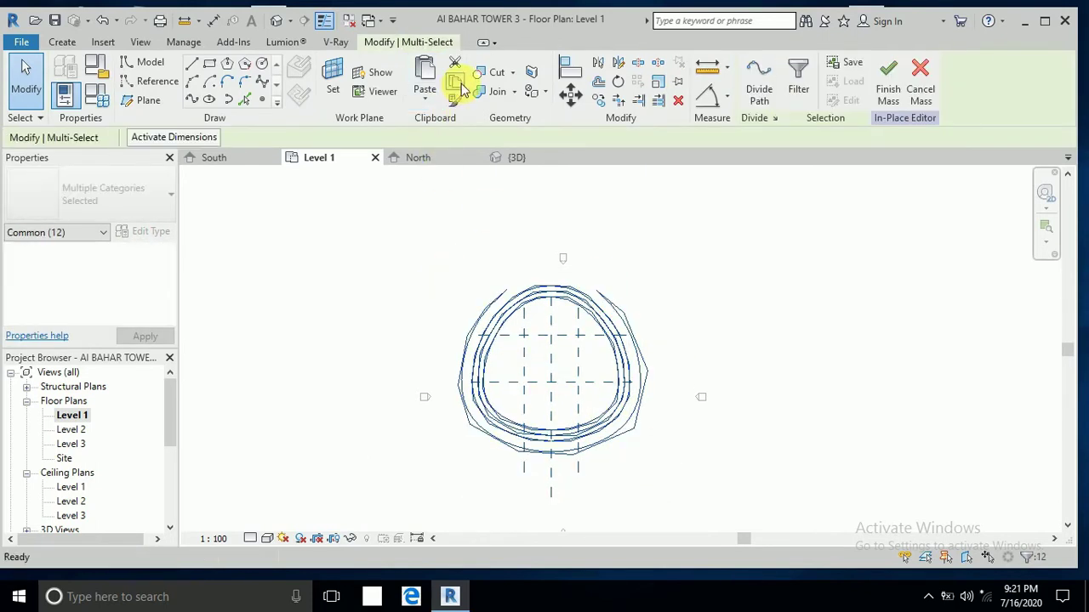
left_click(425, 95)
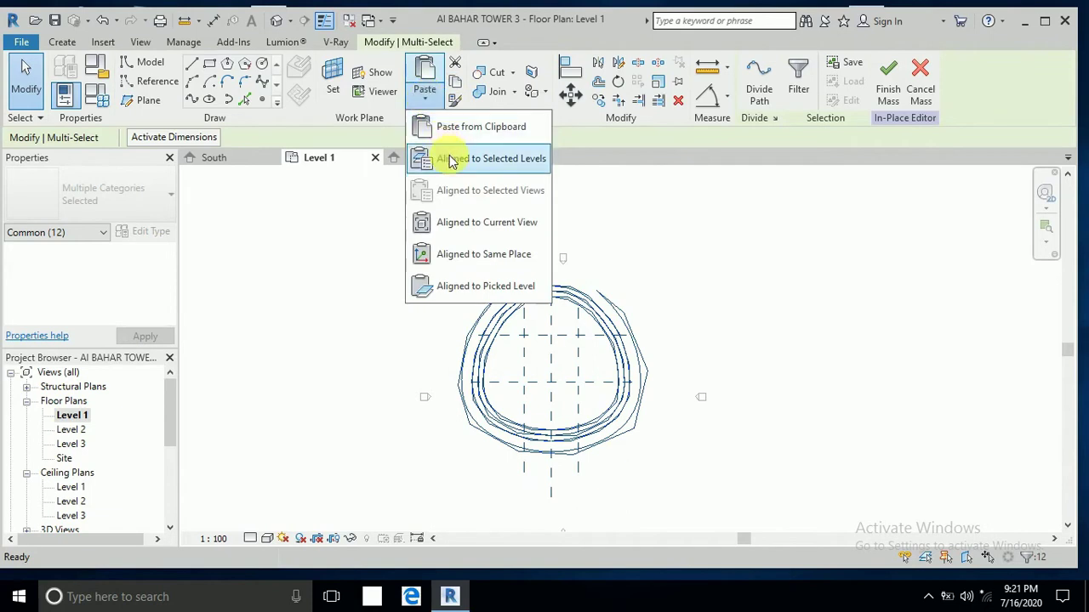
left_click(451, 162)
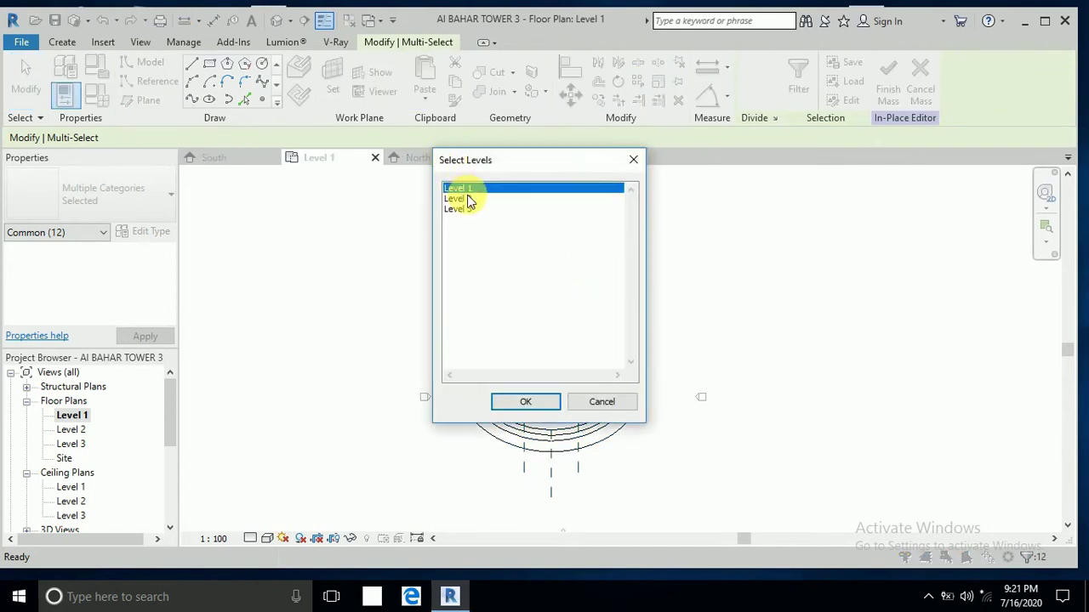
left_click(470, 201)
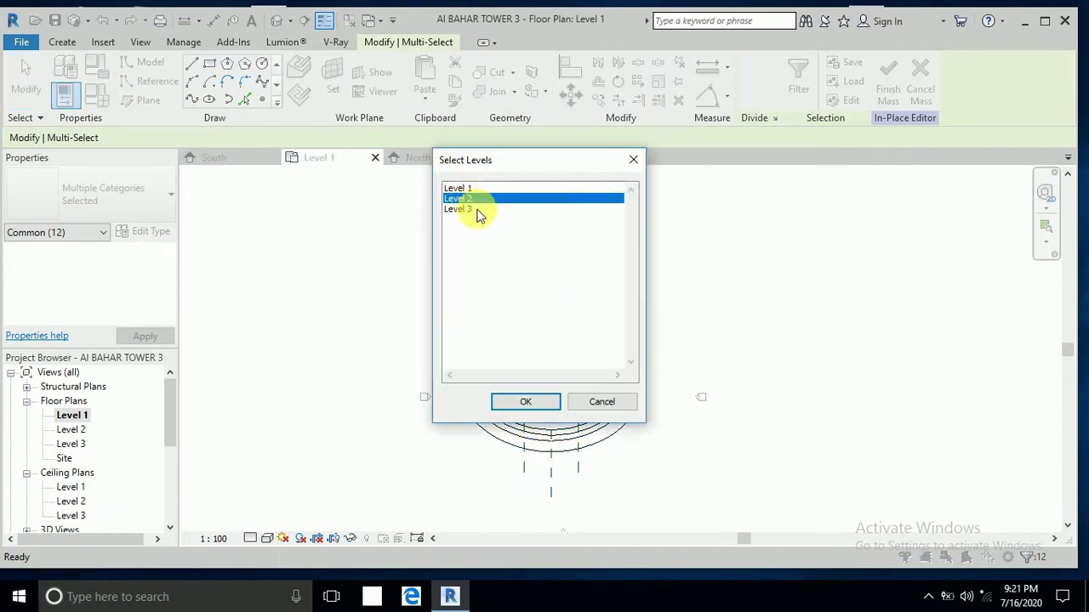
left_click(478, 210, "shift")
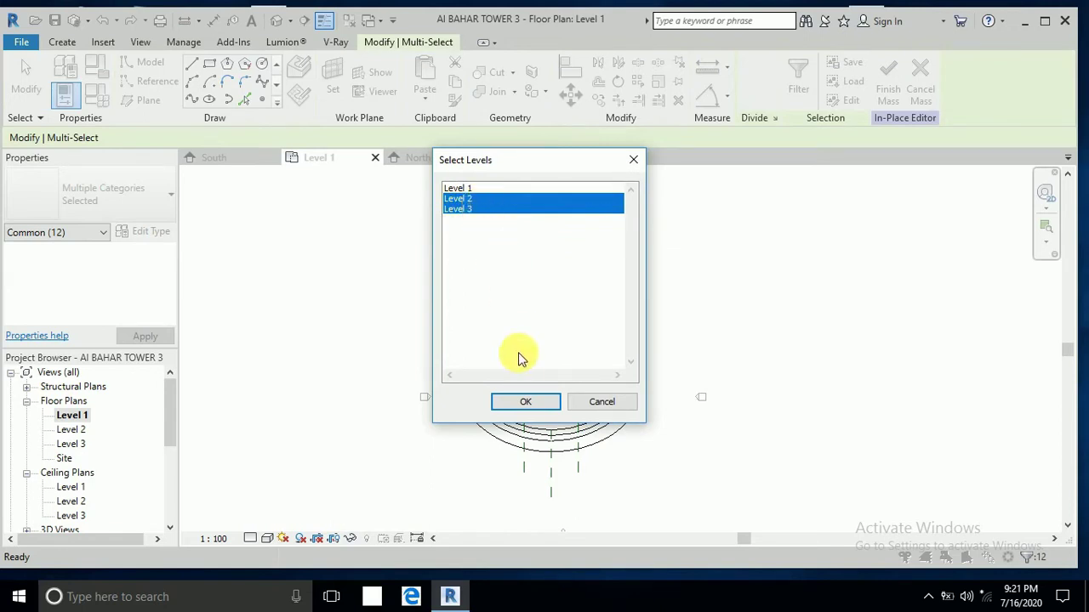
left_click(525, 403)
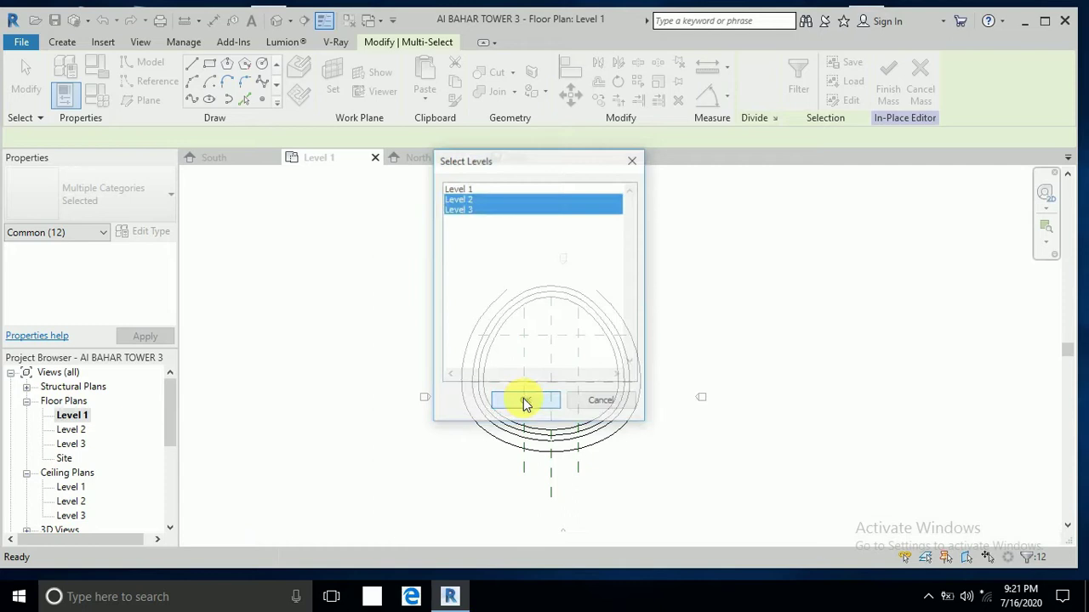
Check the pasted profiles on all the levels in the 3D view.
left_click(275, 19)
scroll(503, 408, "down", 1)
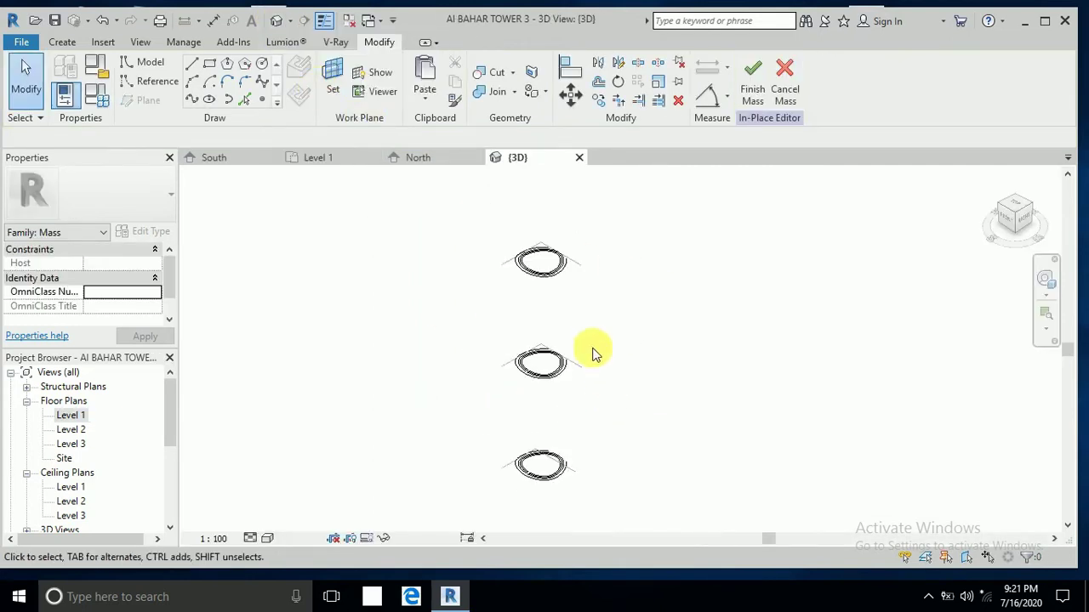
scroll(574, 280, "up", 1)
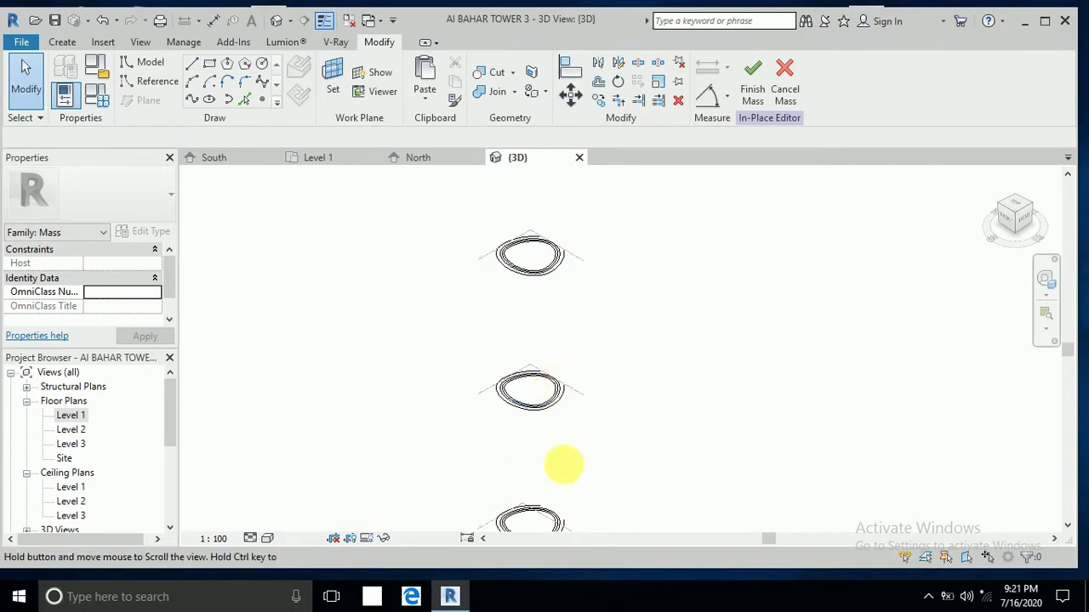
middle_click_drag(564, 462, 562, 423)
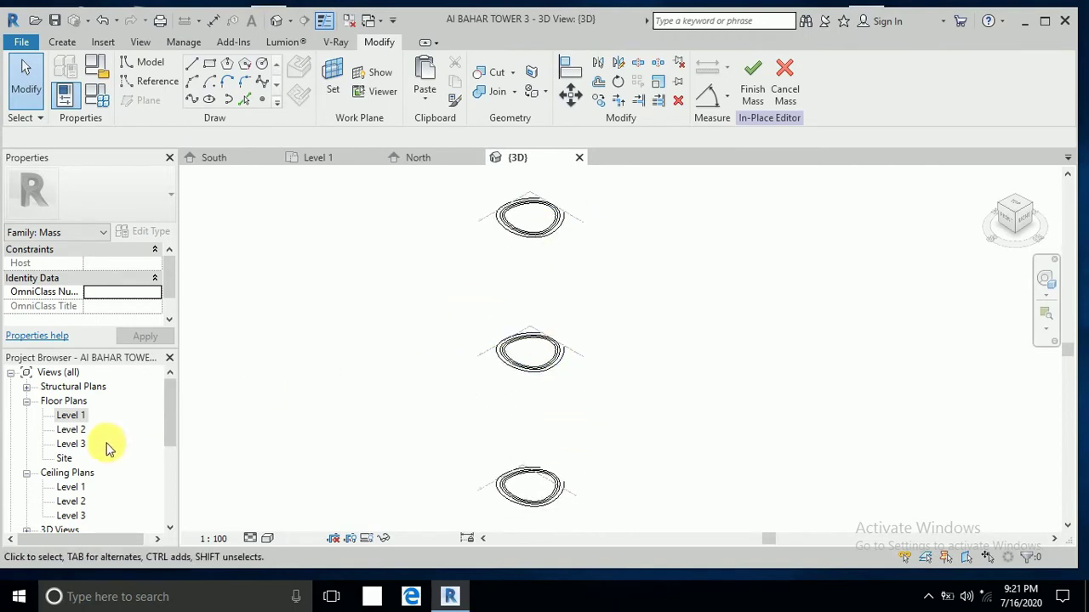
Open the Level 2 floor plan and try to window-select the mass profile curves.
double_click(75, 430)
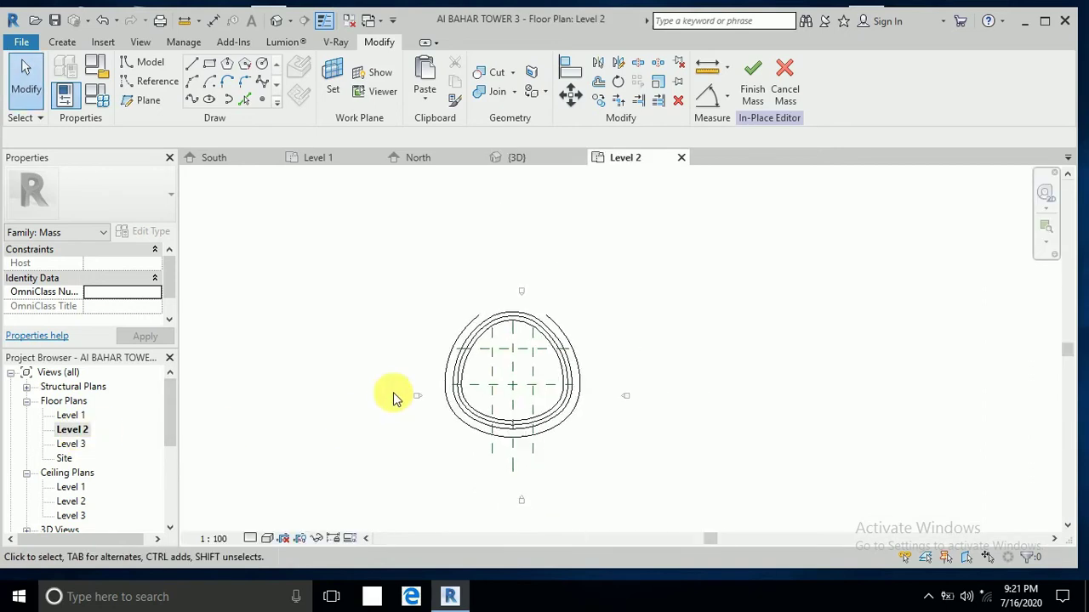
left_click_drag(441, 319, 582, 468)
left_click_drag(440, 298, 595, 475)
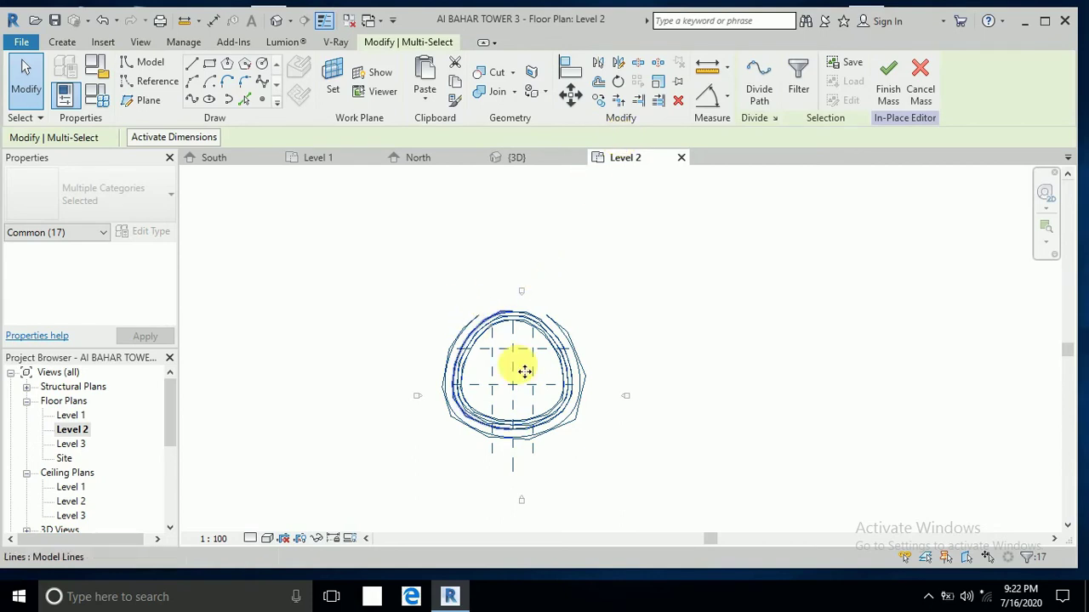
scroll(542, 387, "up", 2)
left_click_drag(543, 323, 464, 393)
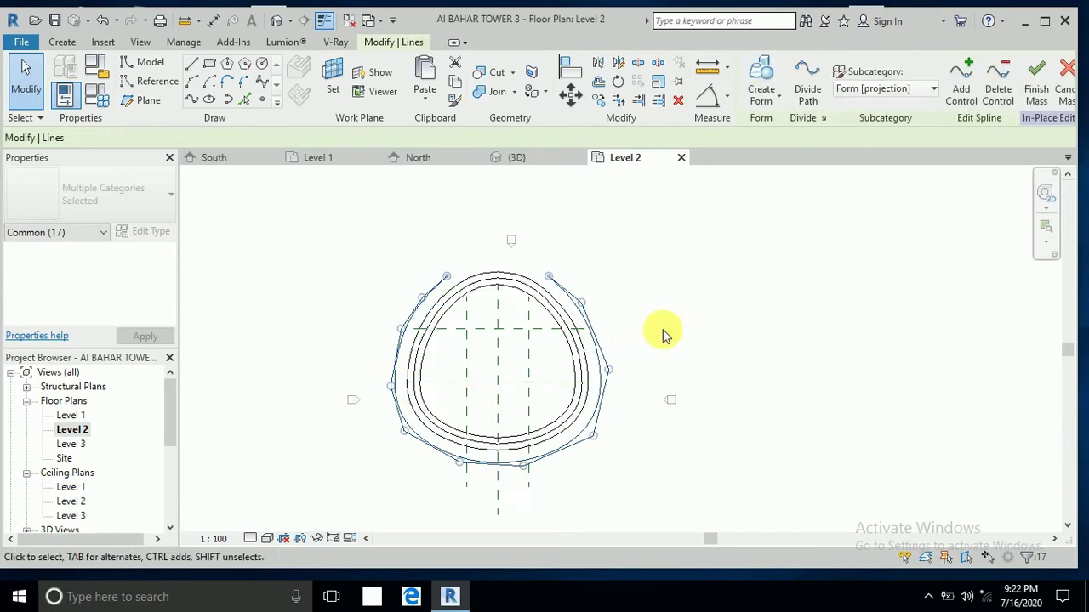
Select all seven mass profile curves on Level 2, leaving out the reference planes.
left_click(498, 294)
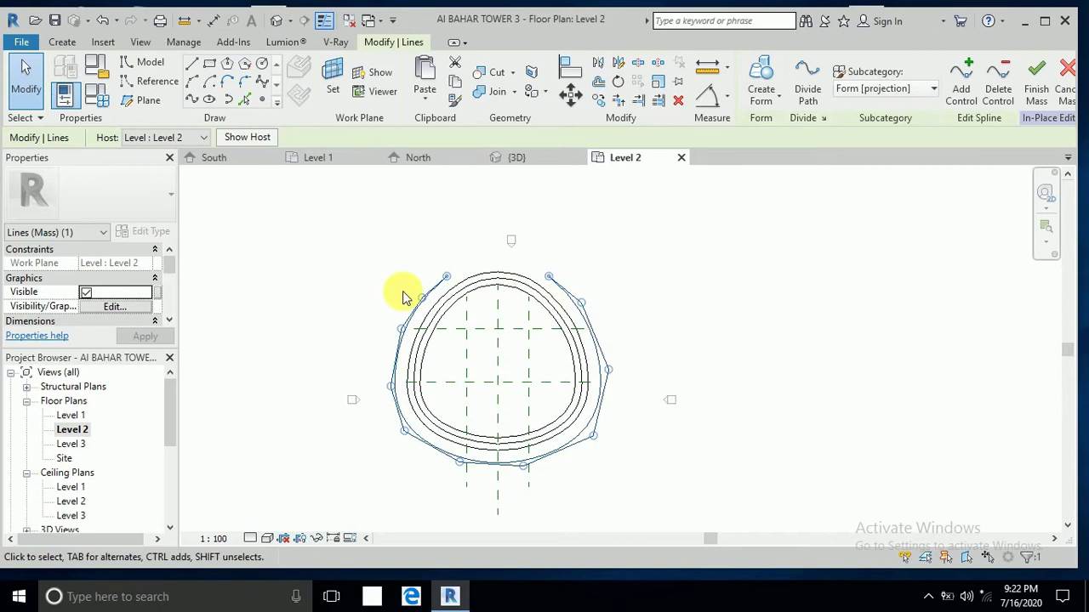
left_click(541, 309, "ctrl")
left_click(487, 291, "ctrl")
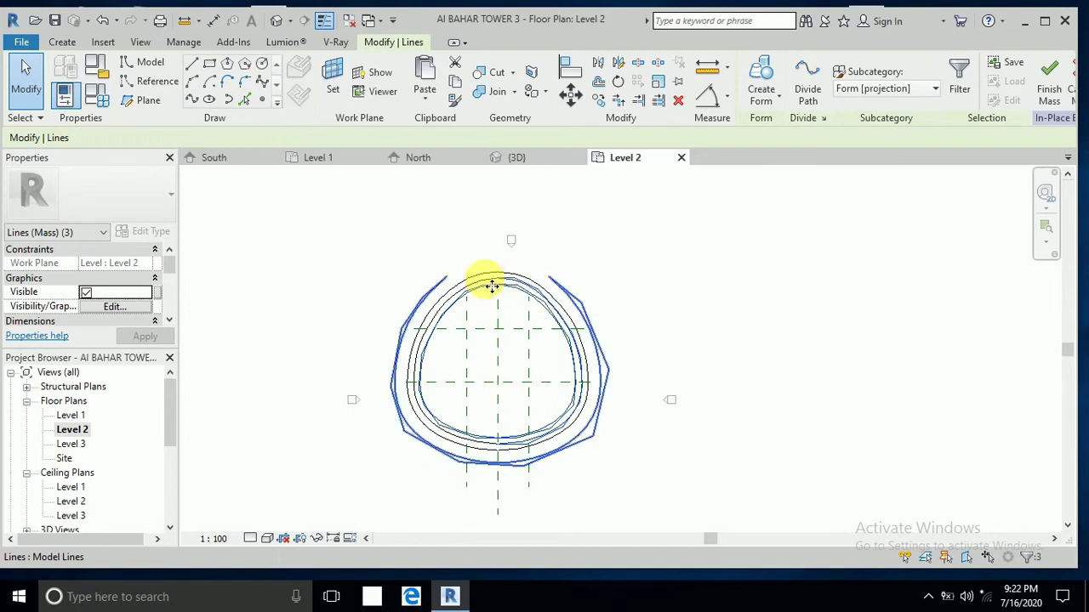
left_click(488, 286, "ctrl")
left_click(455, 296, "ctrl")
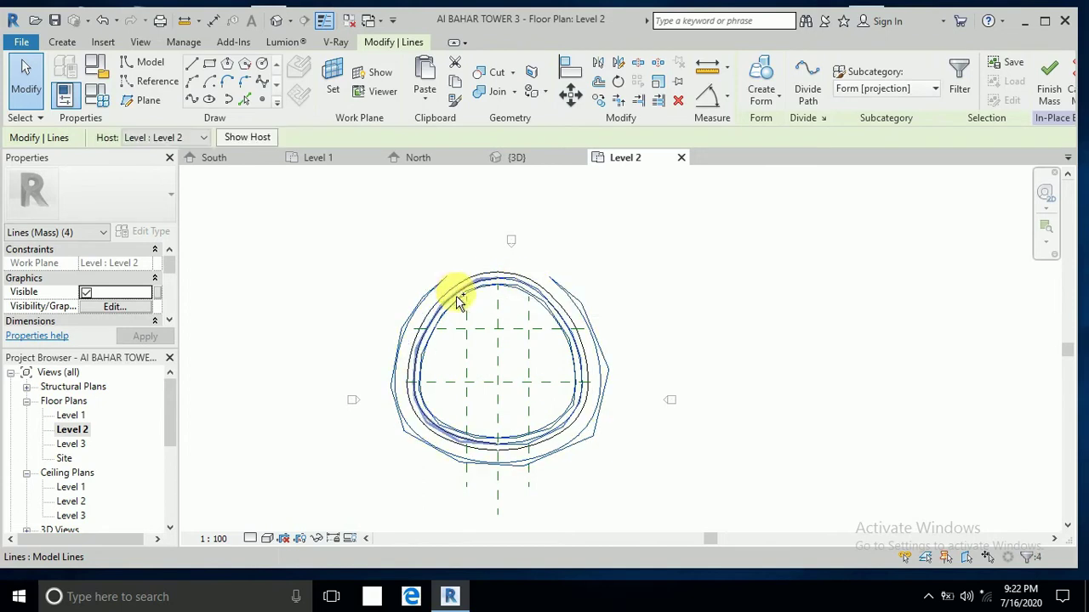
left_click(537, 281, "ctrl")
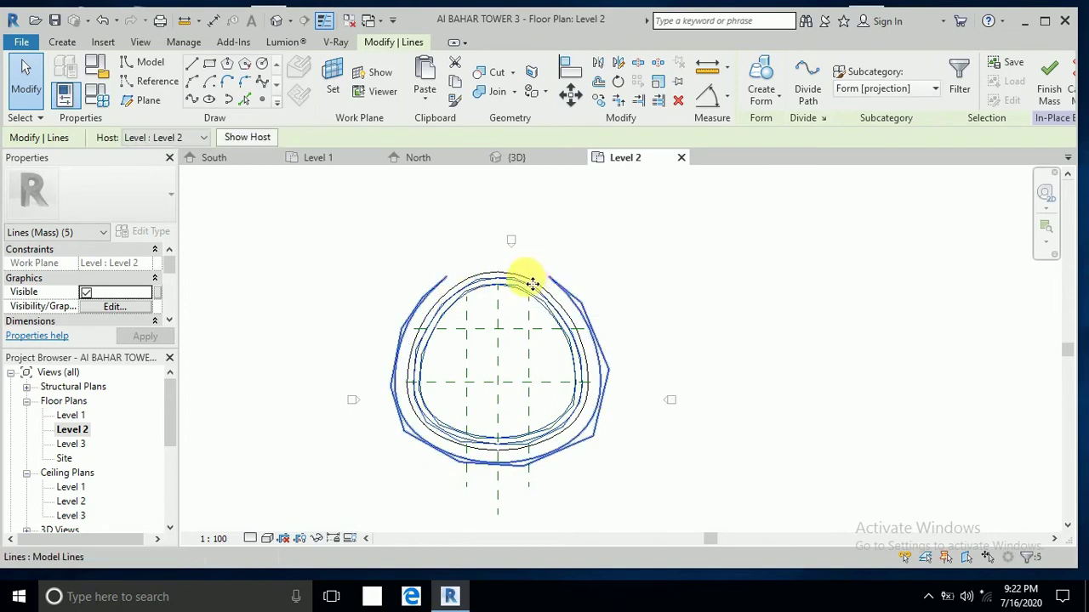
scroll(522, 284, "up", 3)
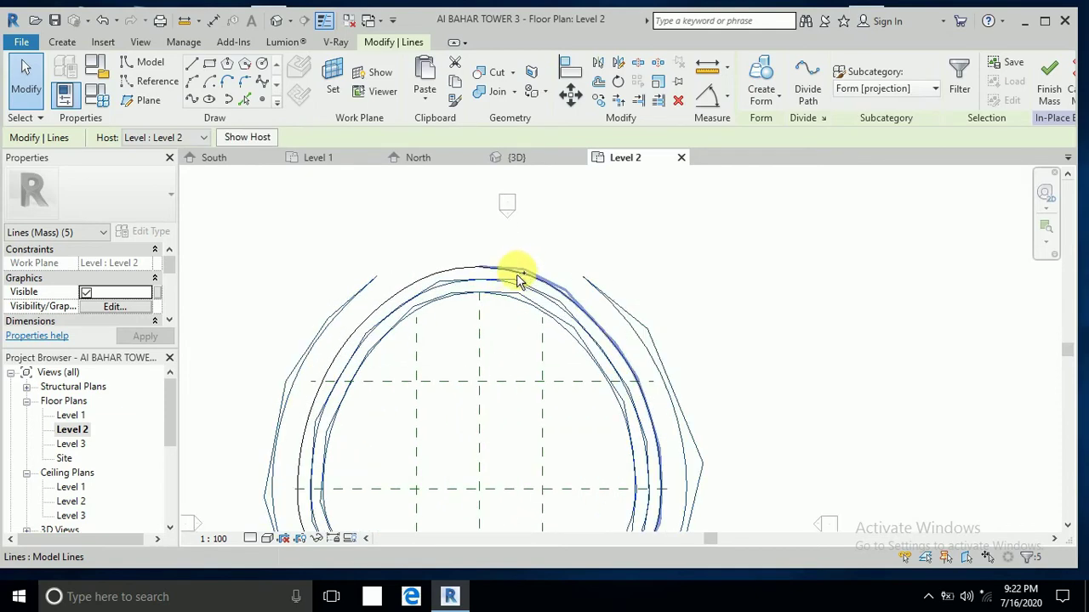
left_click(462, 277, "ctrl")
left_click(462, 272, "ctrl")
scroll(474, 244, "down", 2)
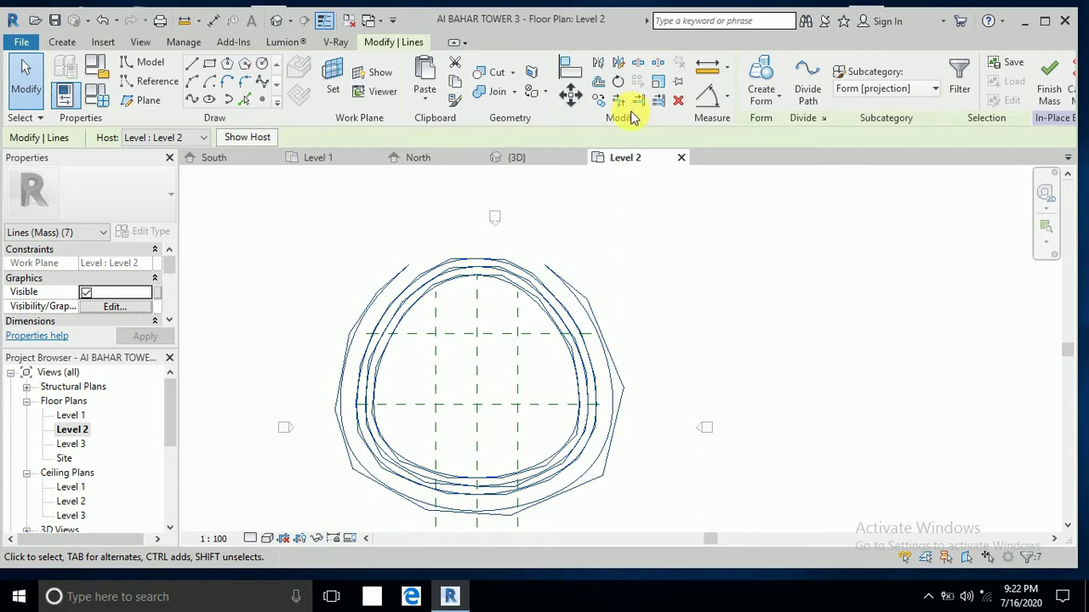
Scale the Level 2 profile curves graphically about the central reference-plane intersection, enlarging the inner curve's edge distance to 21000.
left_click(659, 82)
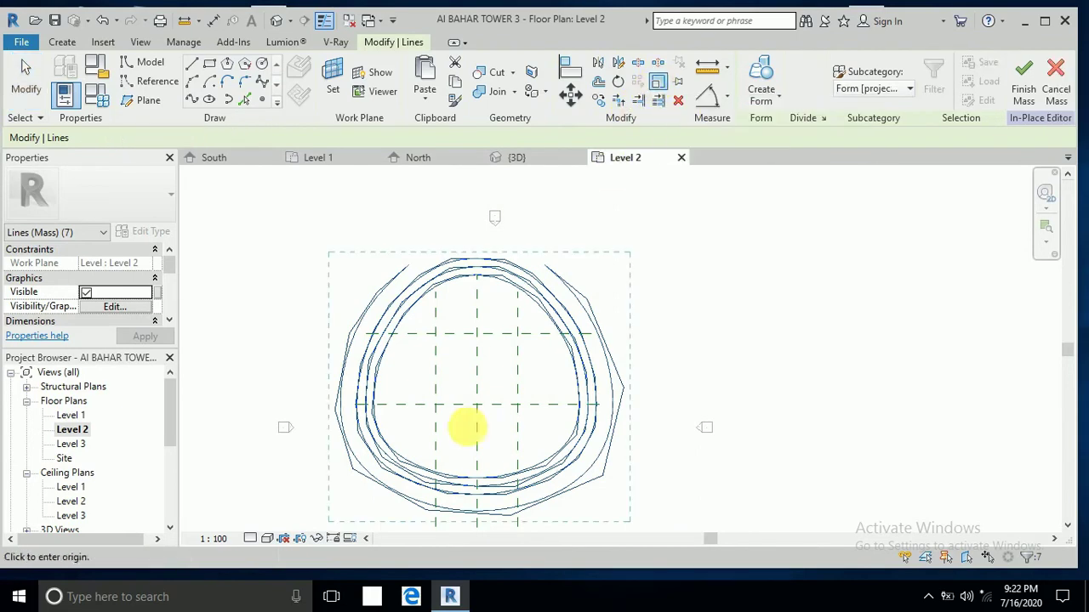
left_click(476, 406)
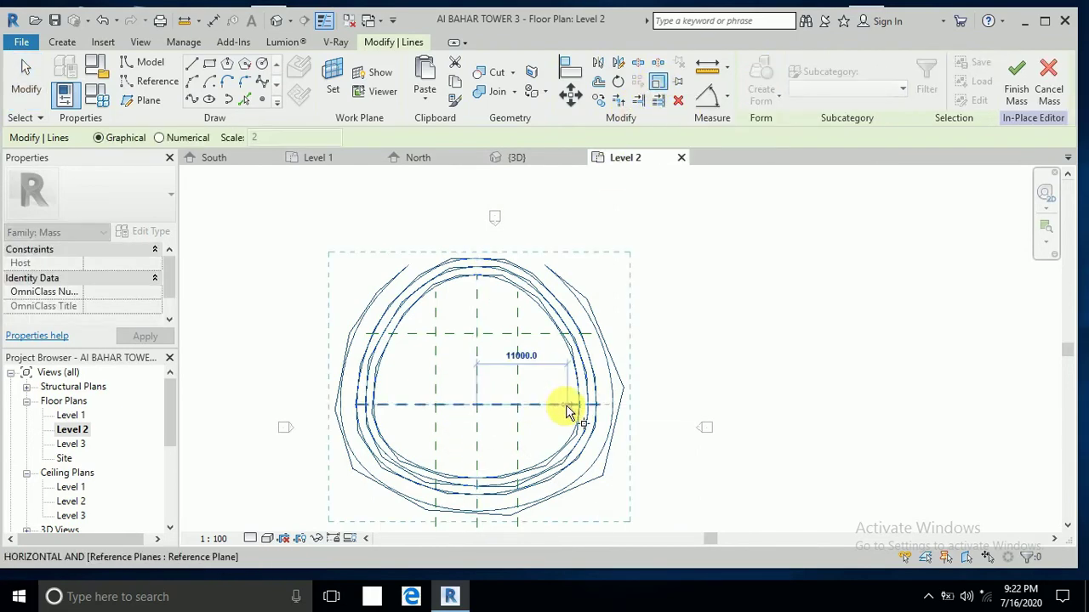
scroll(566, 412, "up", 2)
left_click(586, 404)
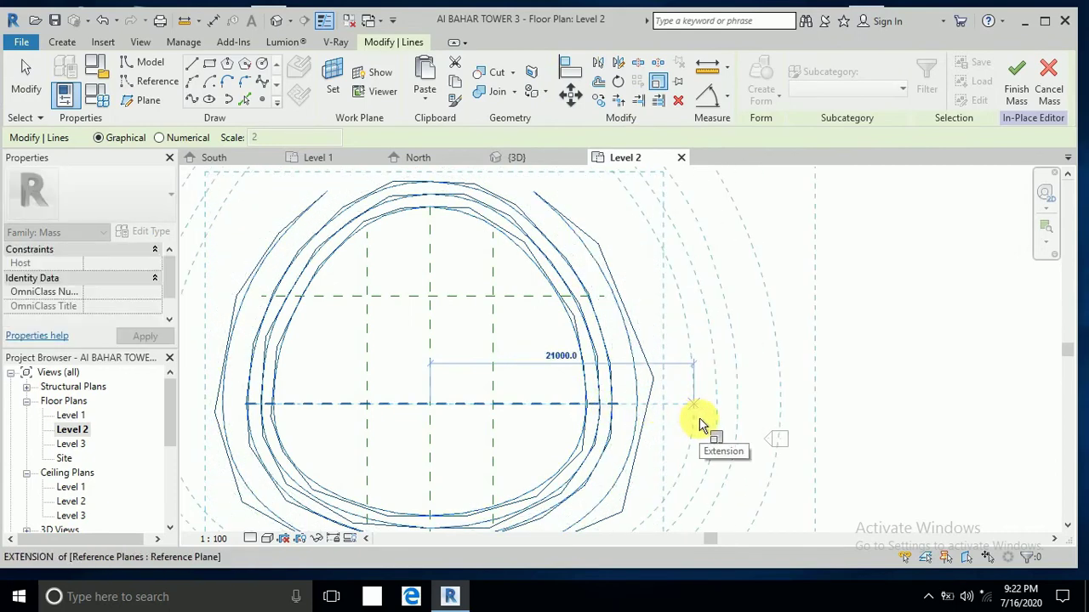
left_click(695, 408)
scroll(646, 408, "down", 4)
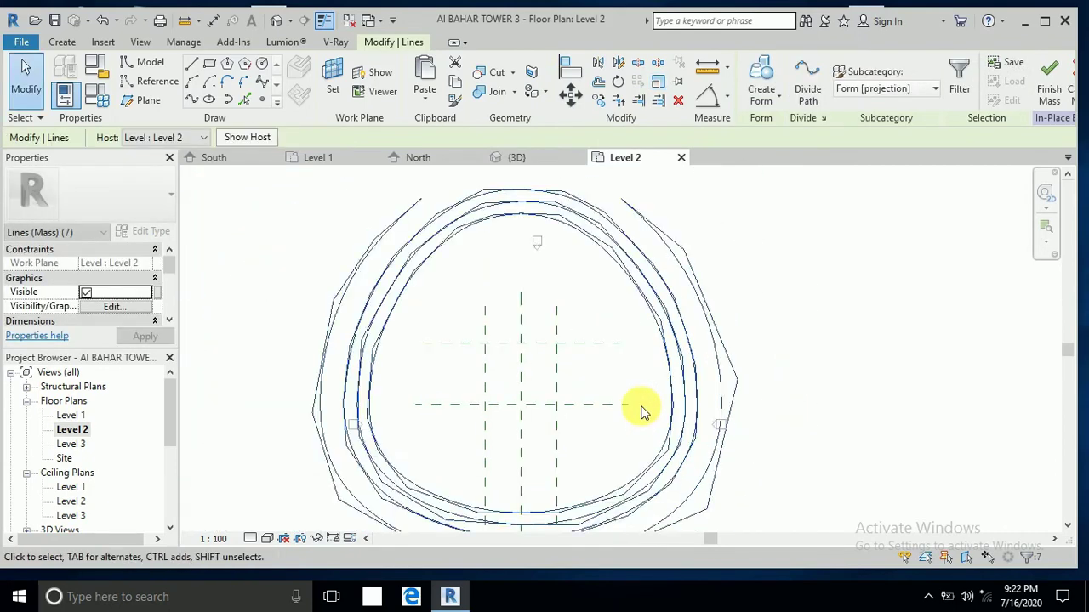
left_click(755, 361)
scroll(624, 394, "up", 1)
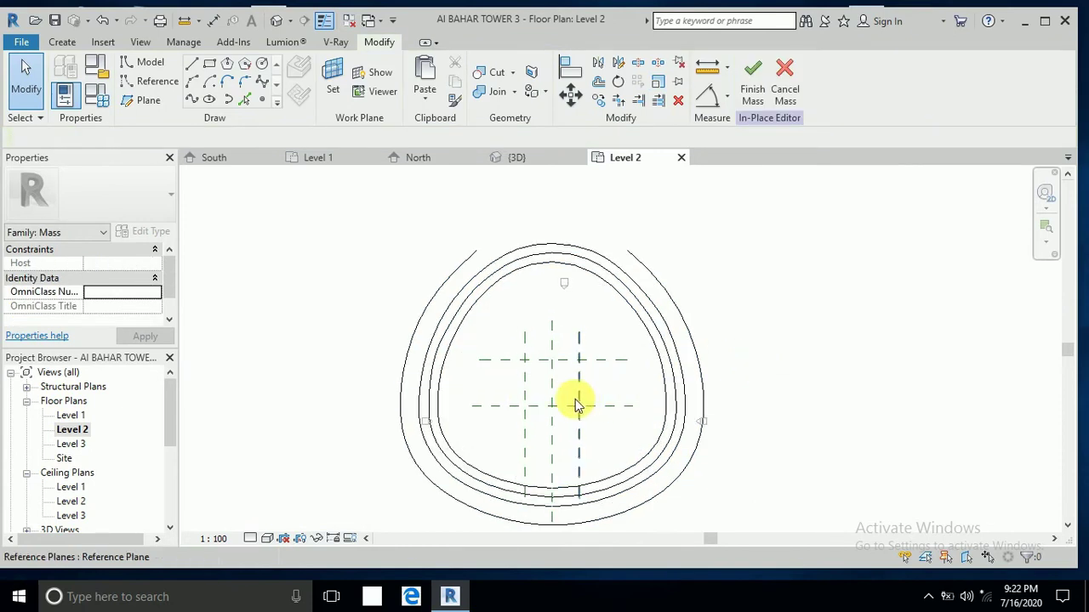
scroll(576, 389, "down", 2)
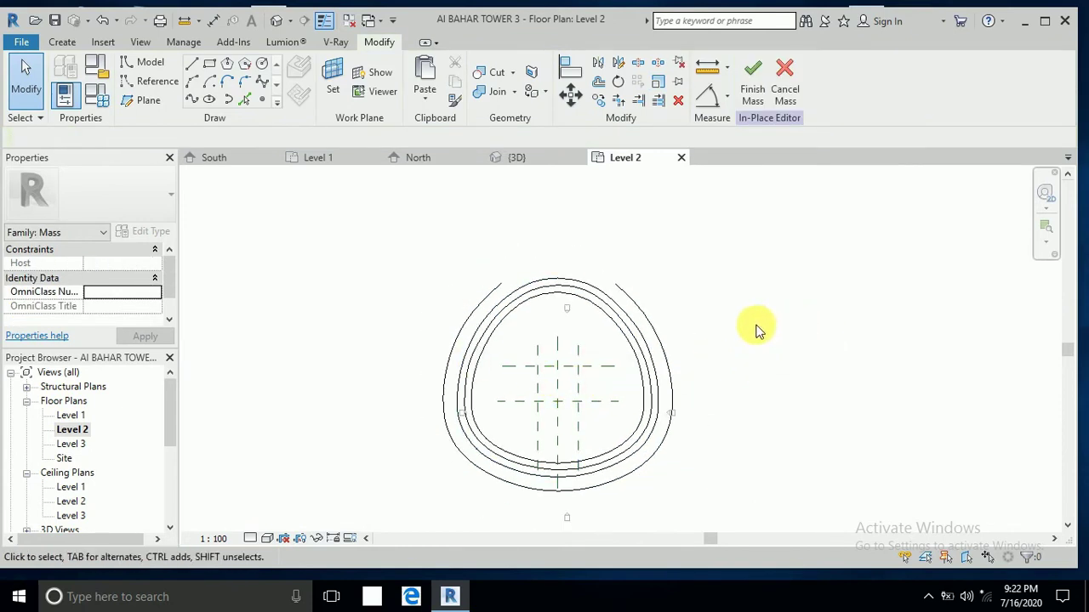
Open the 3D view and compare the enlarged Level 2 profiles with those on the other levels.
left_click(278, 21)
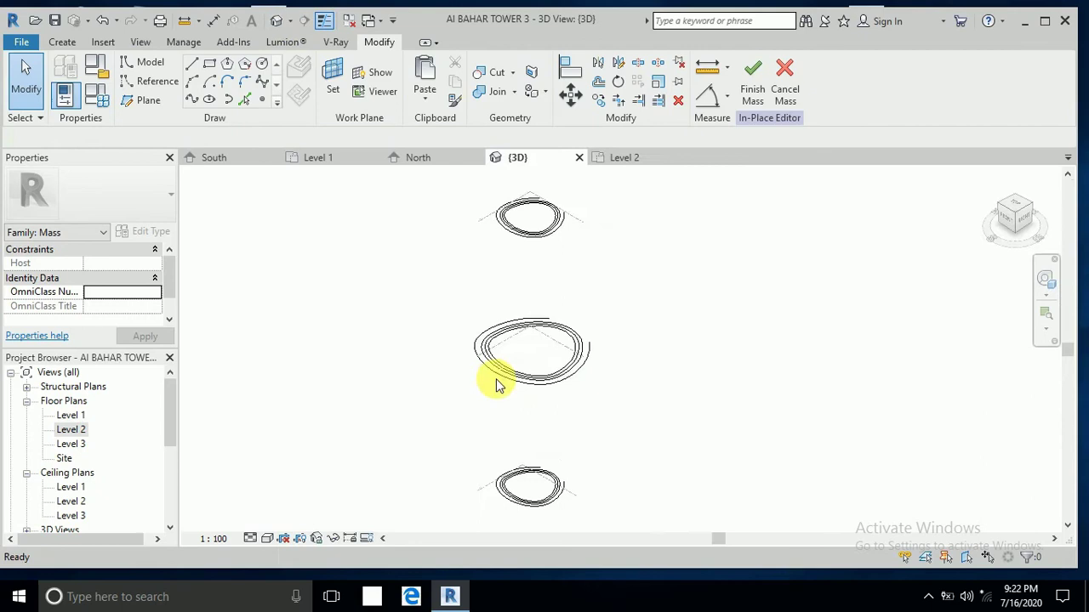
middle_click_drag(626, 411, 620, 416)
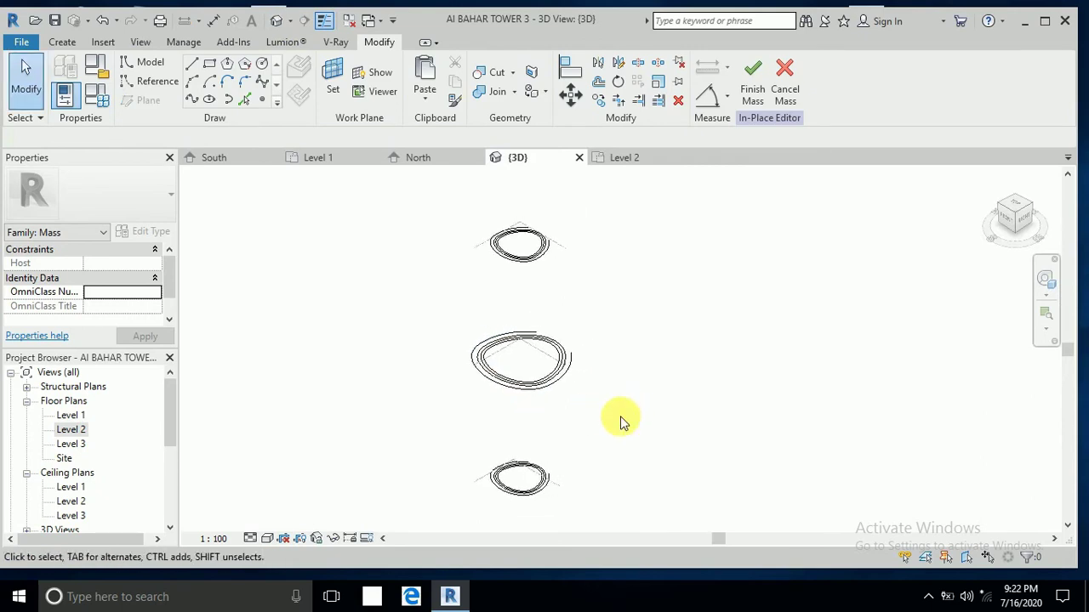
scroll(268, 455, "up", 1)
middle_click_drag(625, 294, 636, 302)
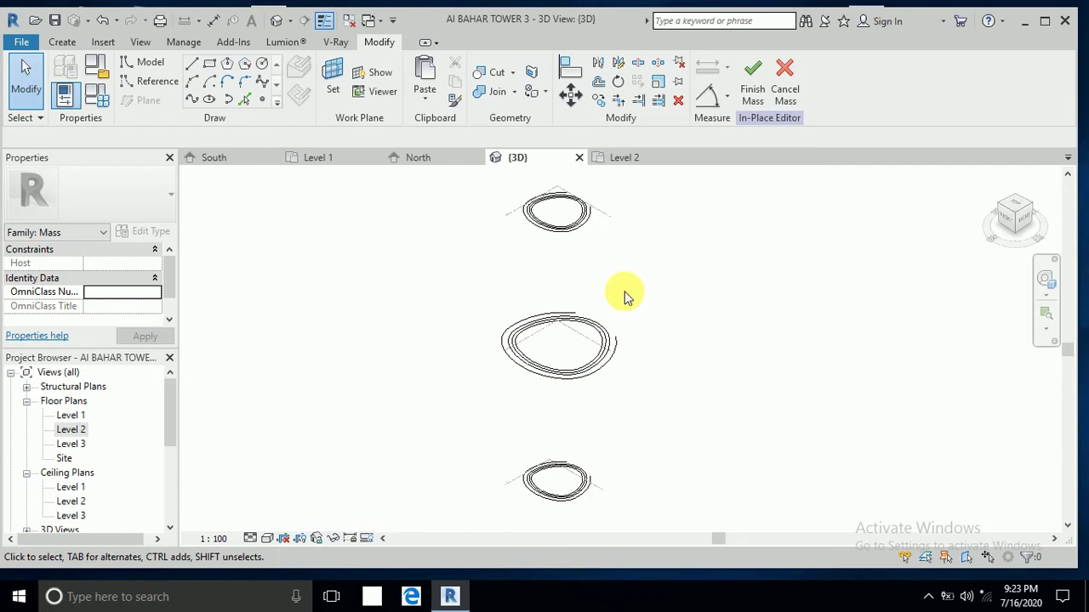
middle_click_drag(625, 294, 612, 281)
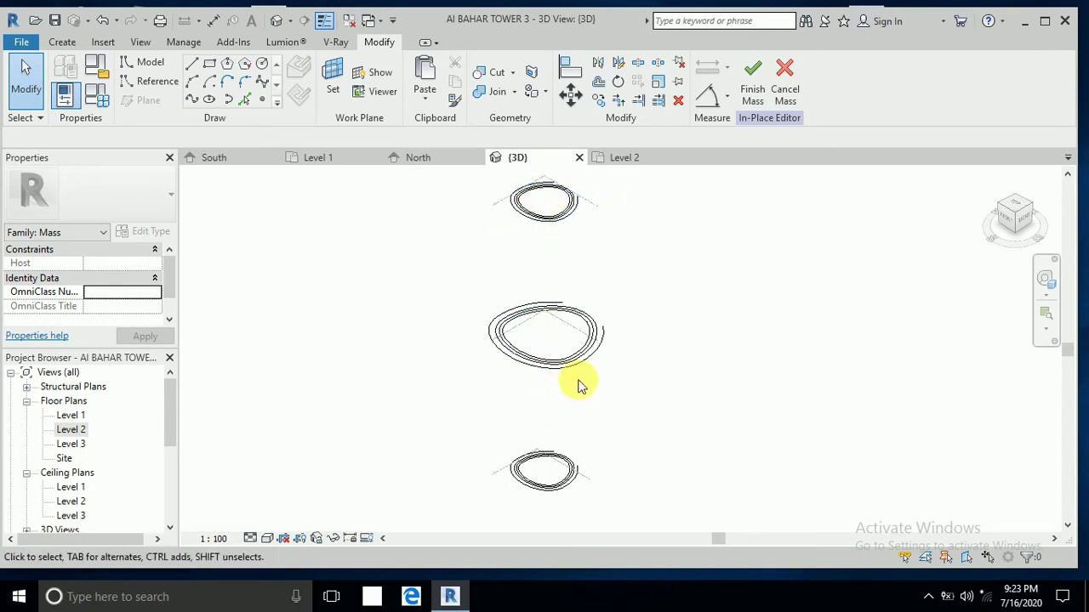
middle_click_drag(661, 365, 663, 377)
Select the innermost closed profile curves on Level 1 and Level 2 in the 3D view.
scroll(533, 481, "up", 4)
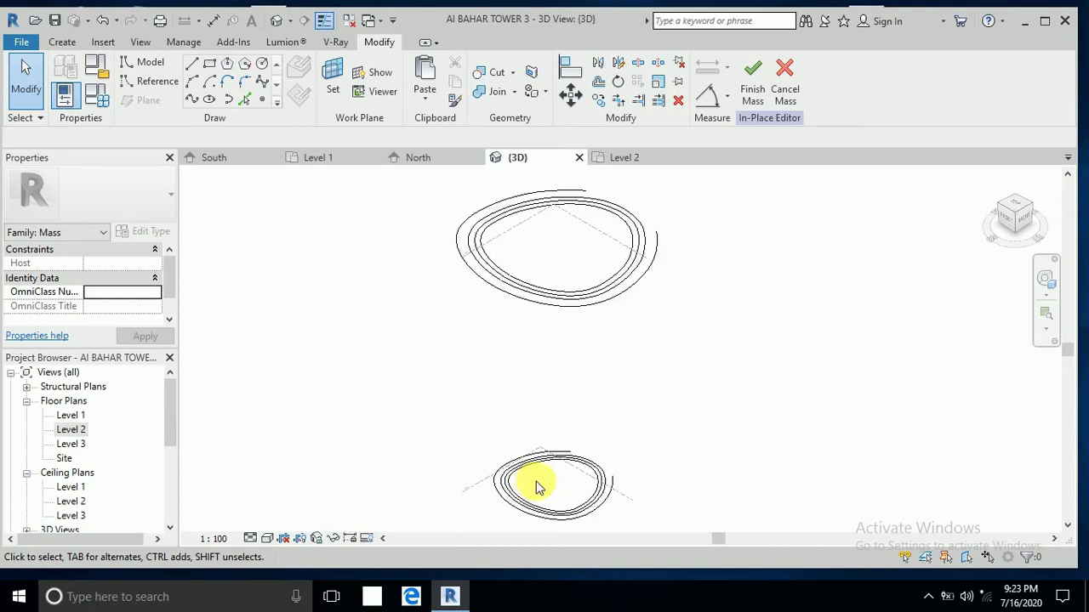
left_click(539, 465)
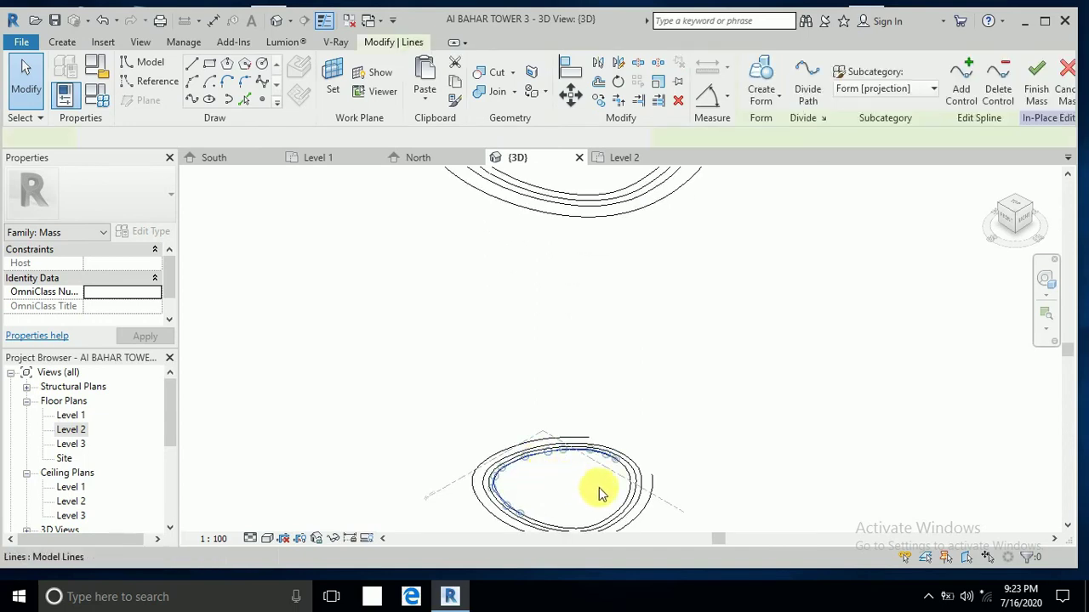
scroll(562, 493, "down", 2)
scroll(562, 493, "down", 2)
left_click(553, 372, "ctrl")
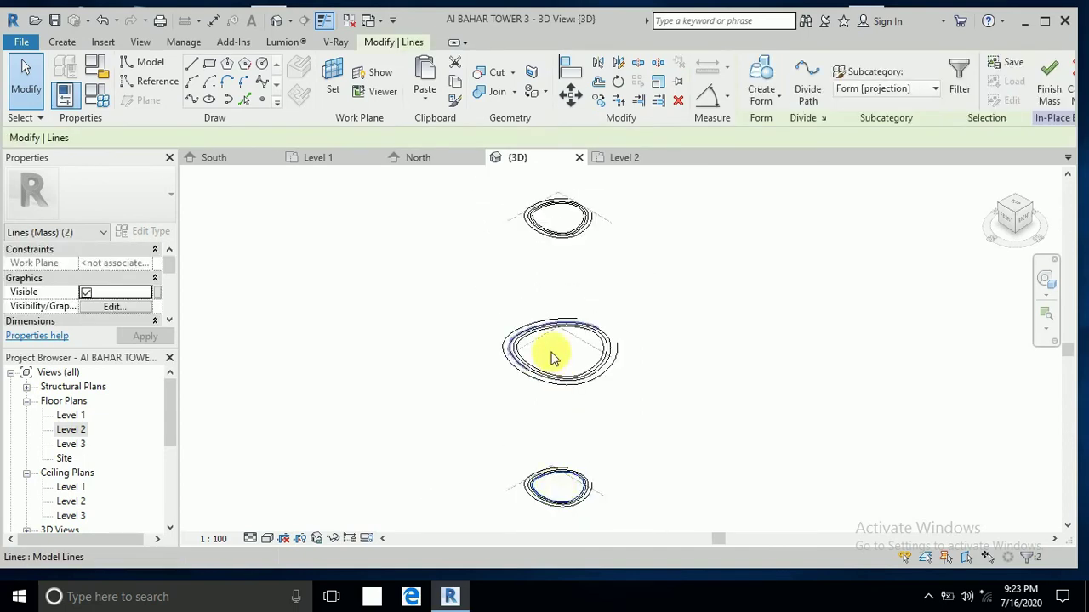
scroll(553, 339, "up", 2)
left_click(627, 376, "ctrl")
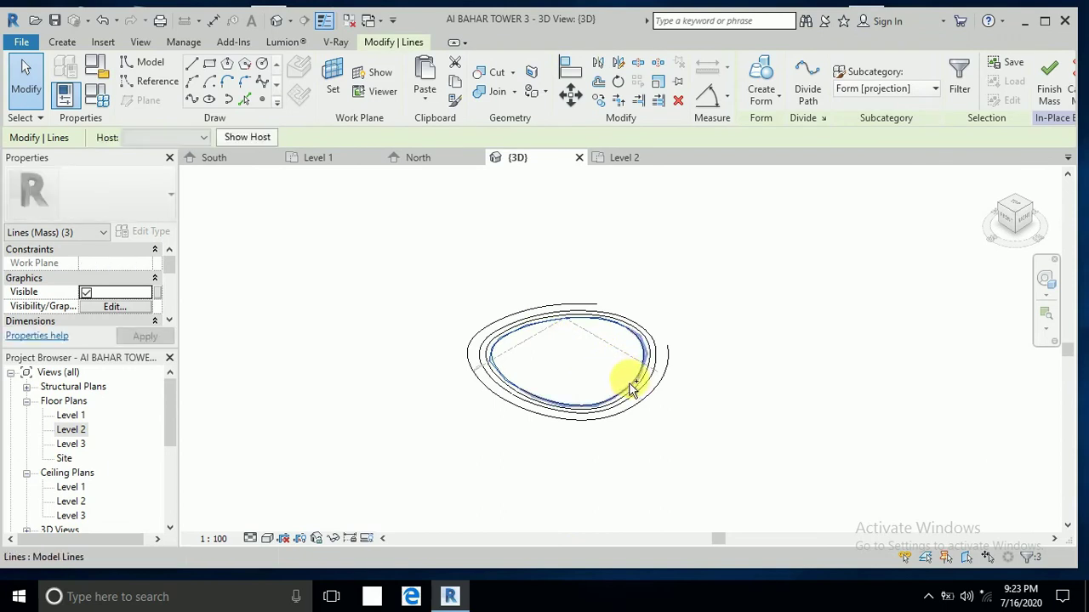
Add the innermost Level 3 profile curves to the selection and create a form through the profiles of all three levels.
scroll(584, 383, "down", 2)
left_click(558, 270, "ctrl")
scroll(561, 281, "up", 3)
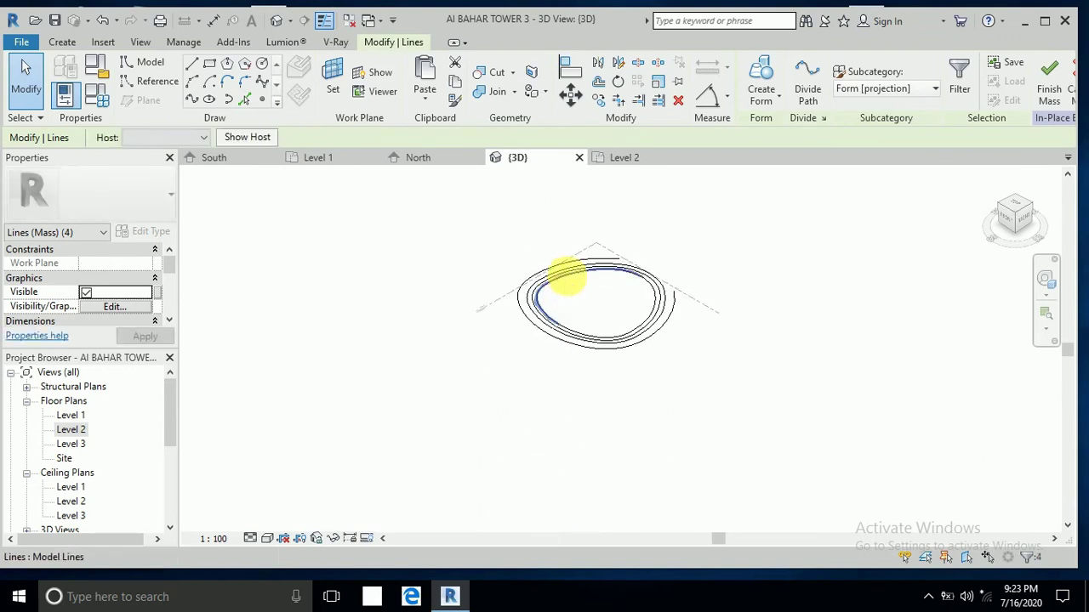
left_click(655, 311, "ctrl")
left_click(549, 269, "ctrl")
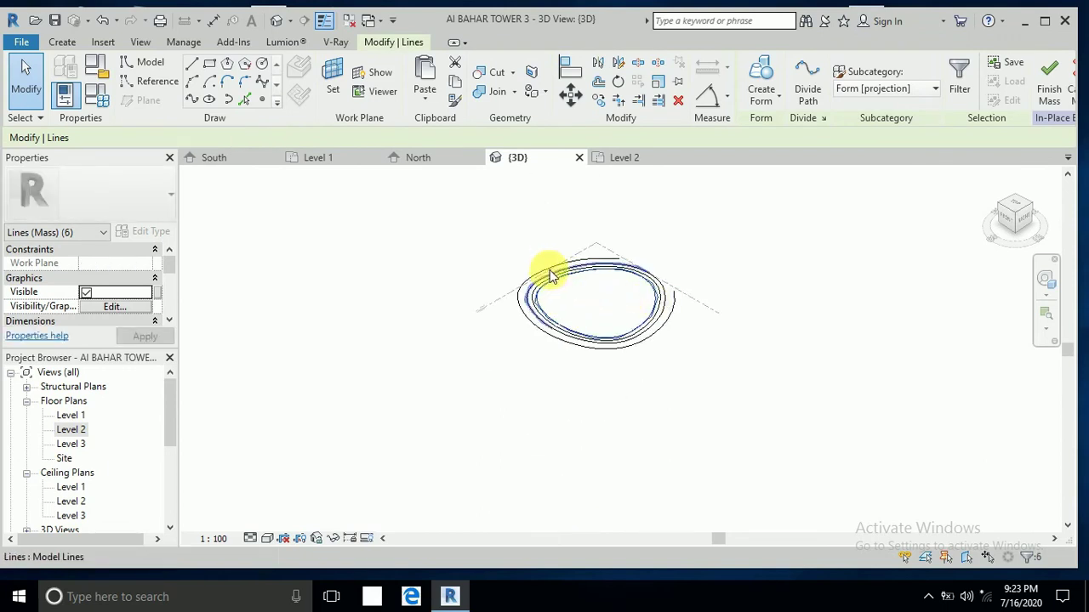
scroll(584, 284, "down", 2)
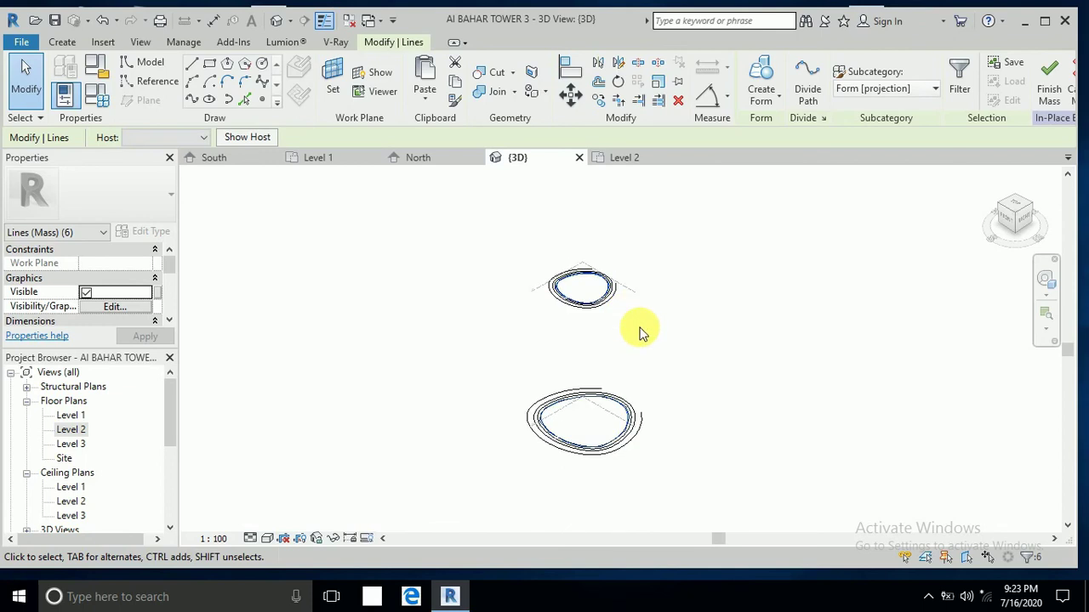
scroll(641, 332, "down", 2)
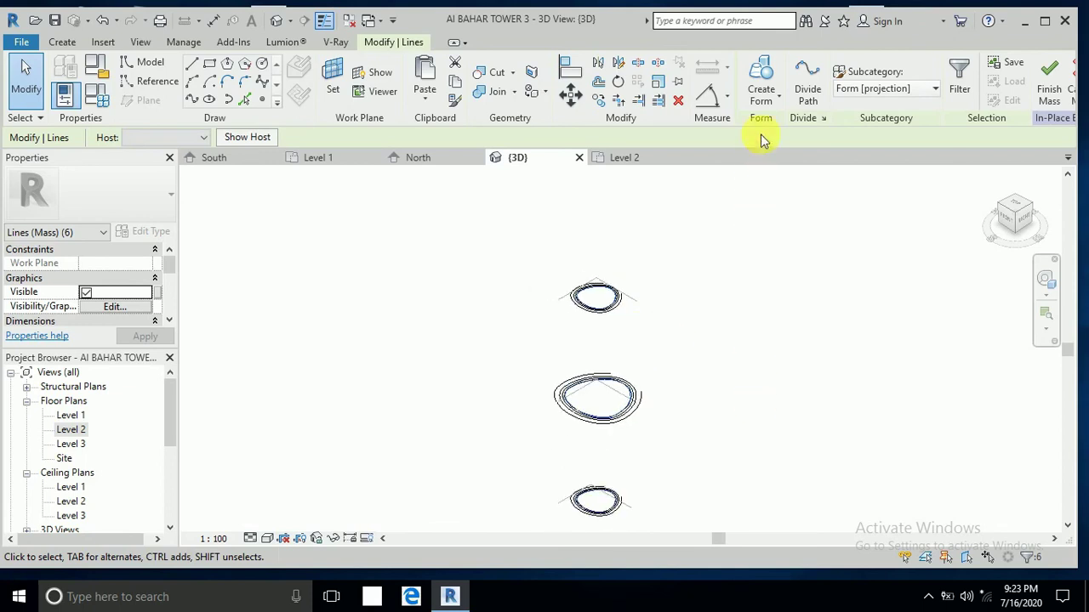
left_click(768, 87)
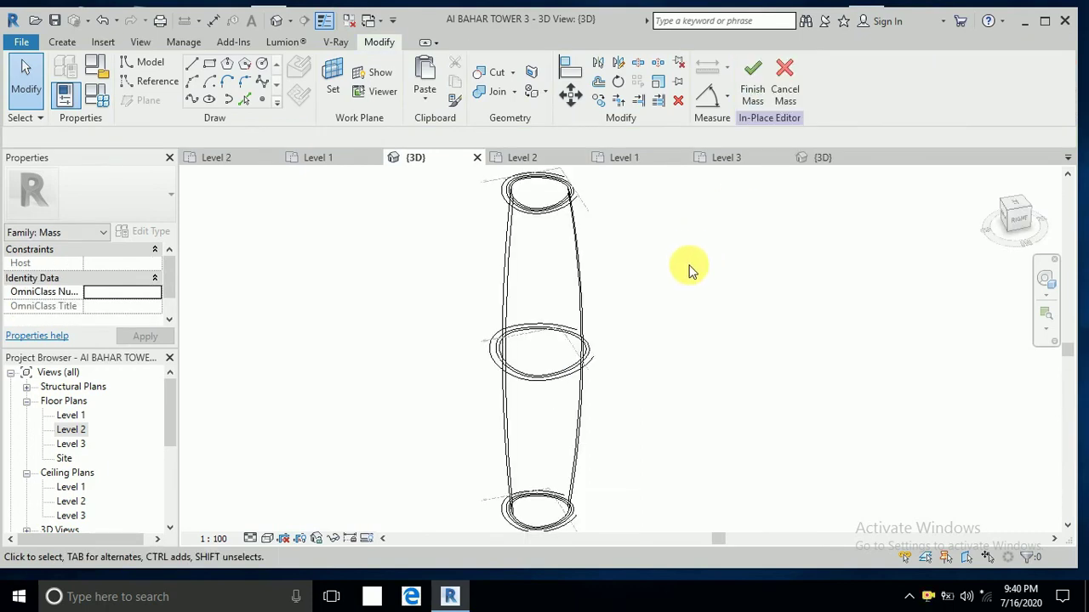
scroll(678, 278, "up", 2)
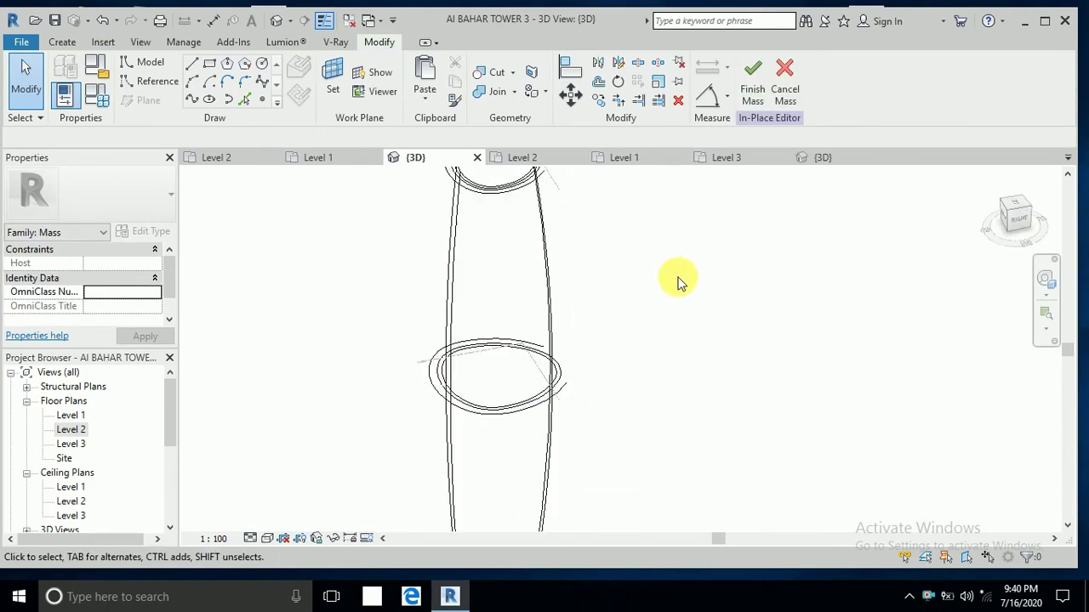
middle_click_drag(678, 289, 661, 315)
scroll(690, 306, "down", 2)
scroll(675, 284, "down", 1)
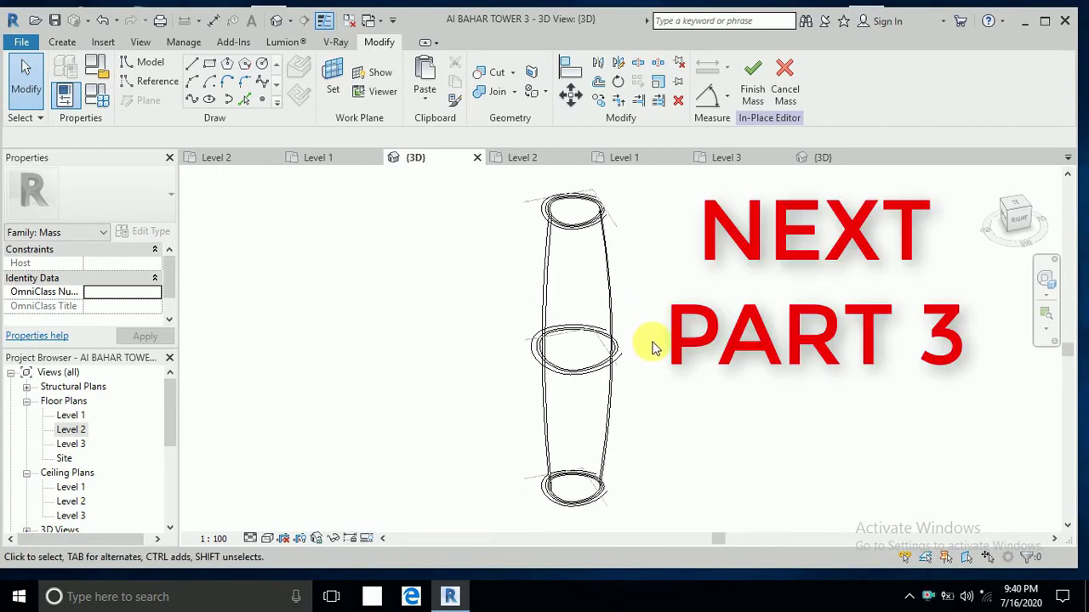
scroll(655, 340, "down", 2)
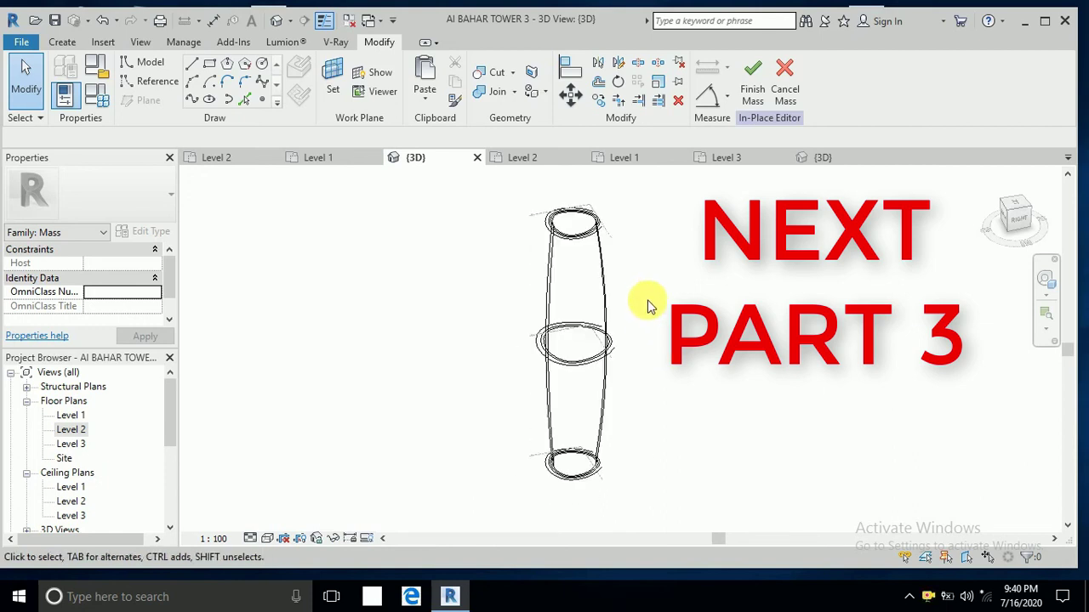
scroll(643, 319, "up", 1)
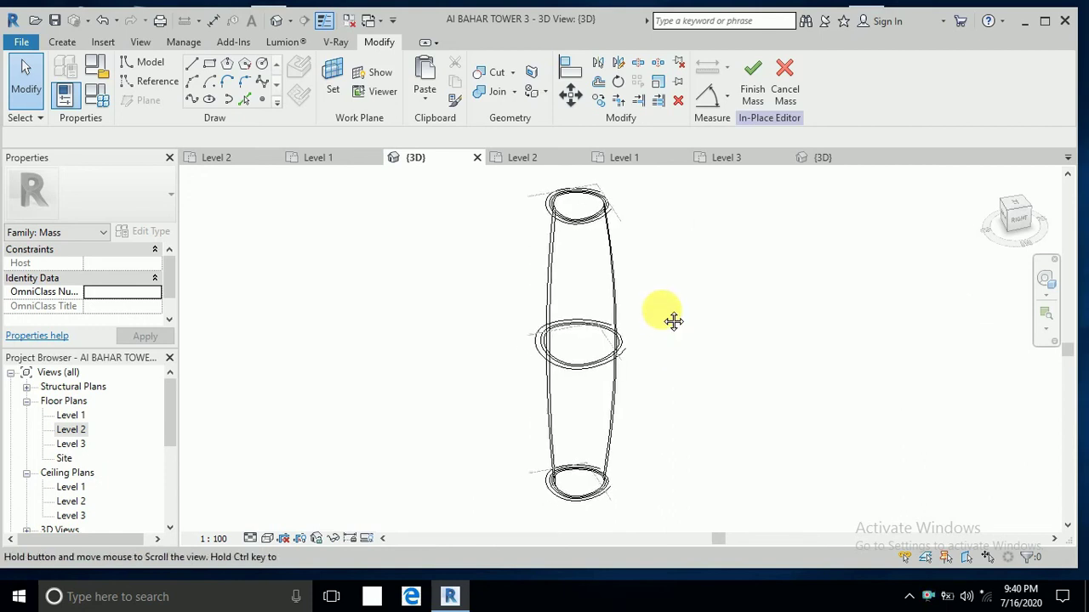